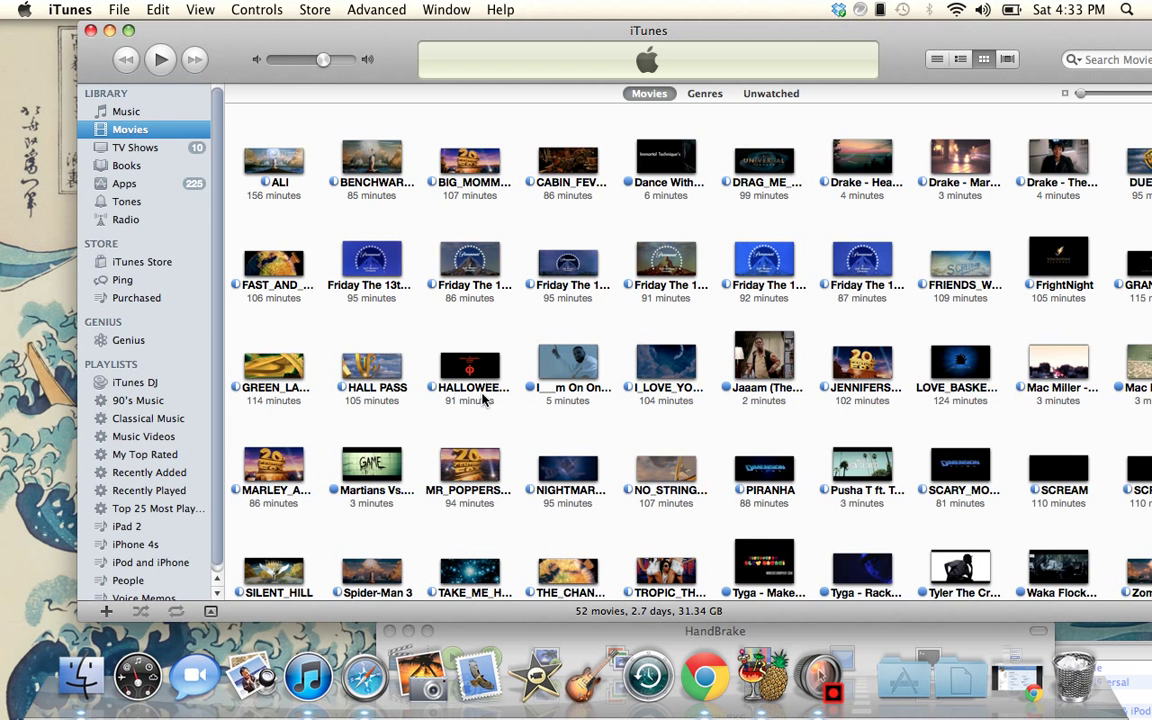
Start playing the movie 300 in iTunes and raise the volume
{"action": "scroll", "coordinate": [400, 450], "scroll_direction": "down", "scroll_amount": 3}
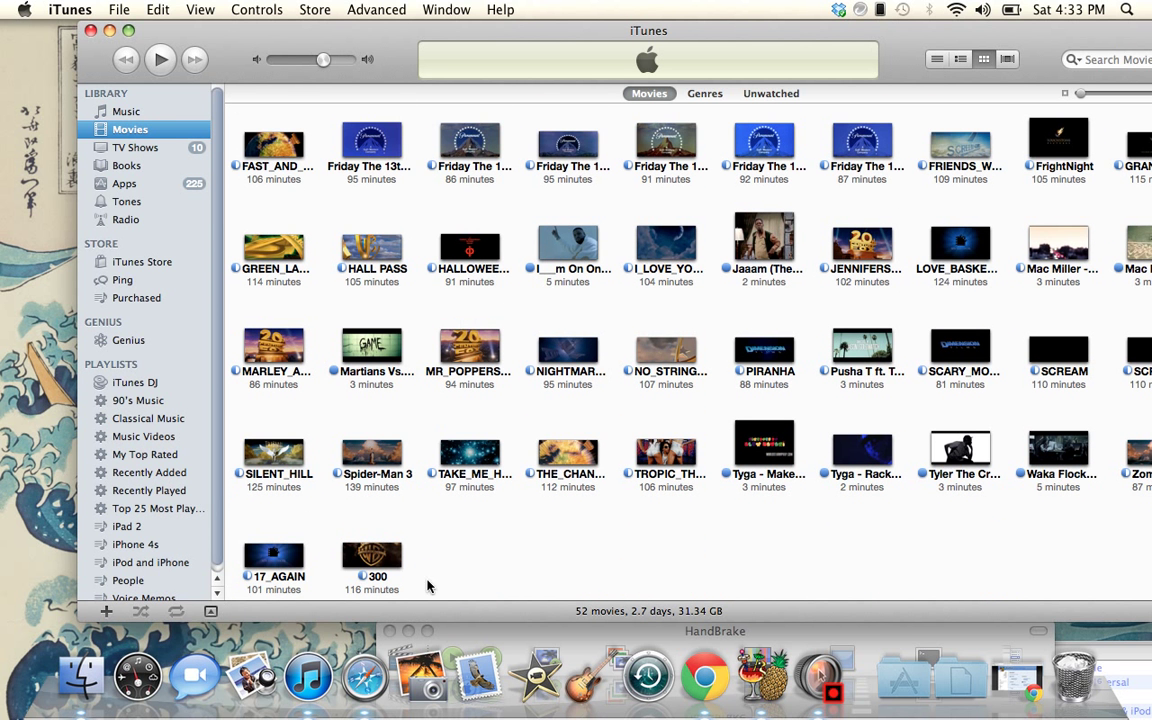
{"action": "left_click", "coordinate": [381, 557]}
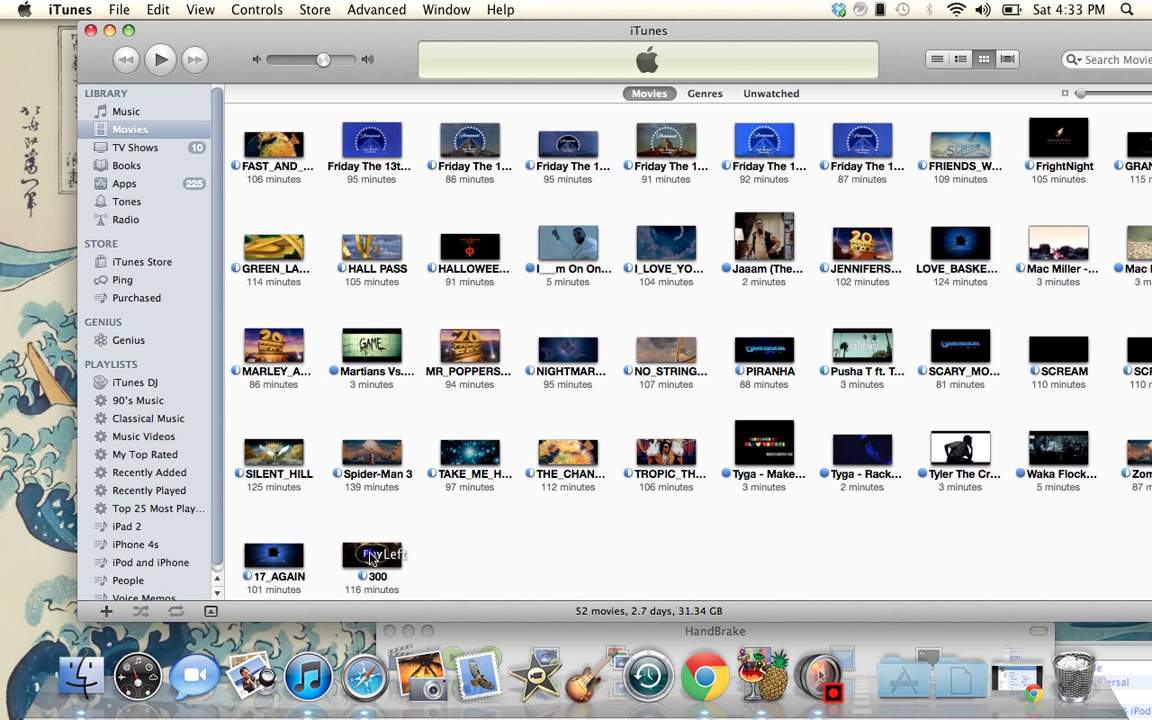
{"action": "left_click", "coordinate": [370, 558]}
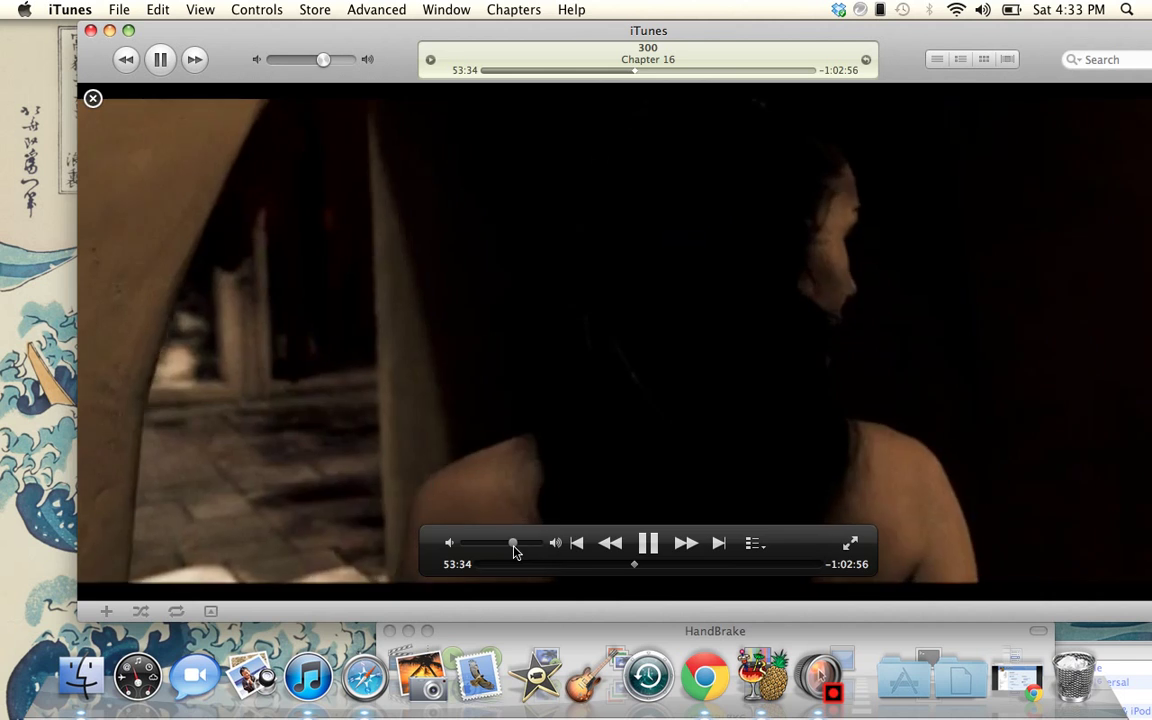
{"action": "left_click_drag", "start_coordinate": [514, 551], "coordinate": [545, 548]}
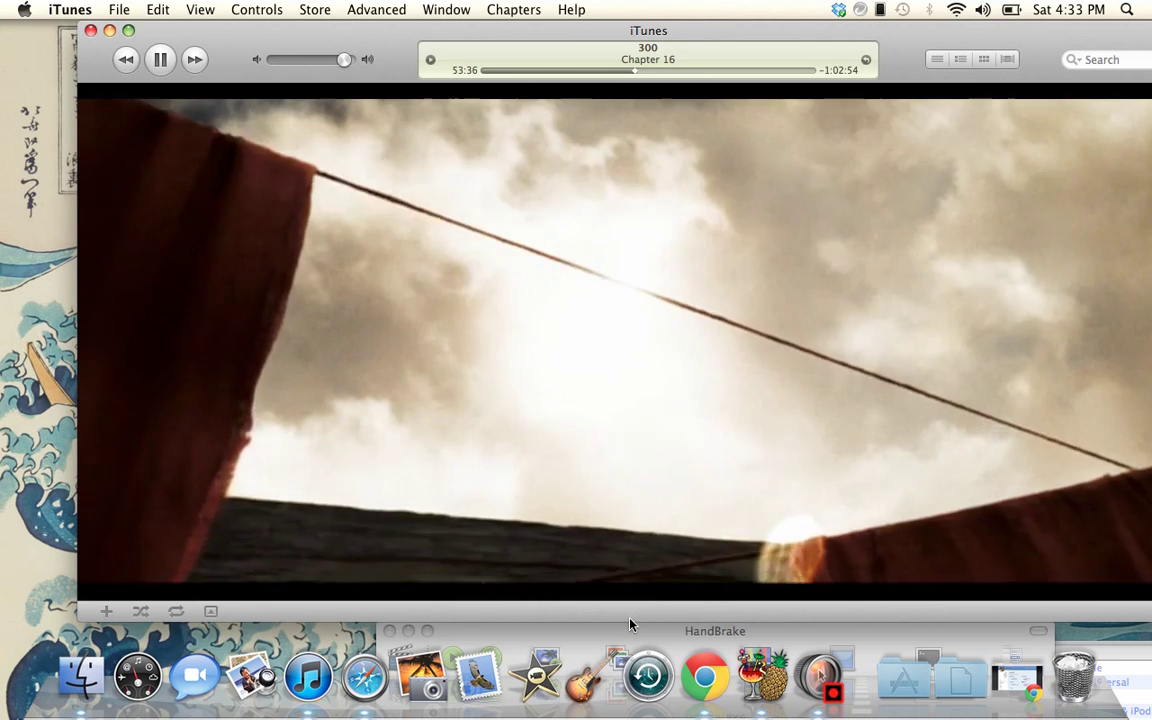
{"action": "key", "text": "super+Up"}
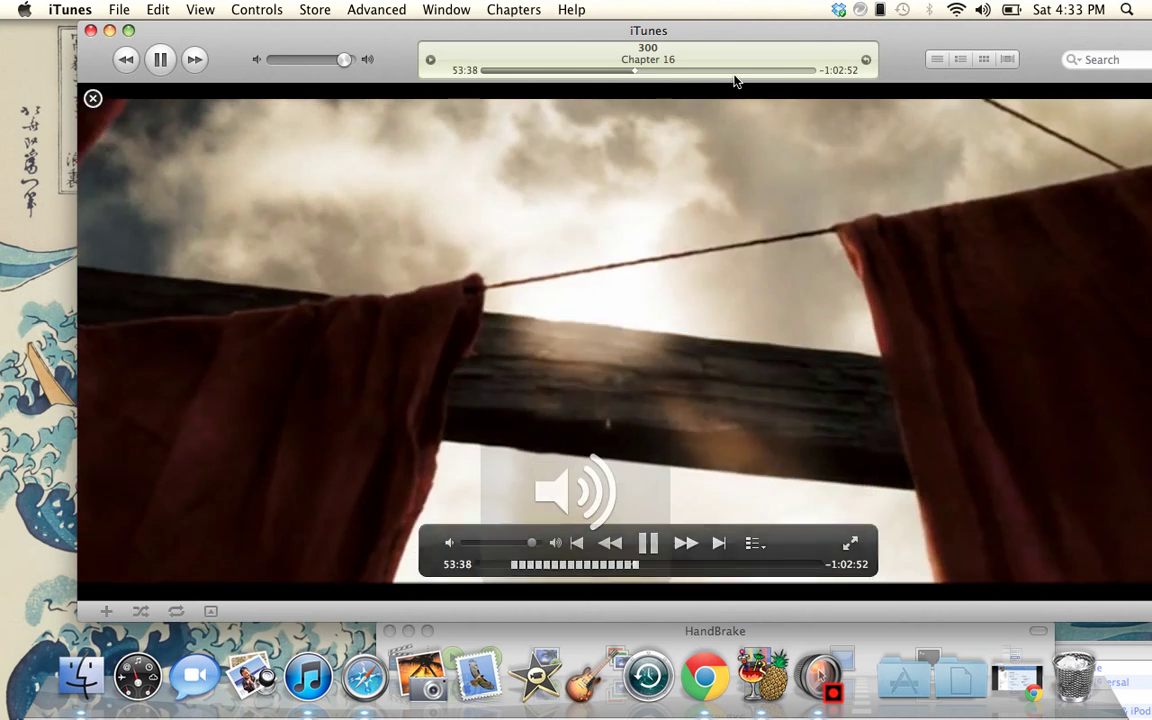
Skip through the chapters, pause 300 at Chapter 8 (27:44), and return to the library
{"action": "left_click", "coordinate": [735, 70]}
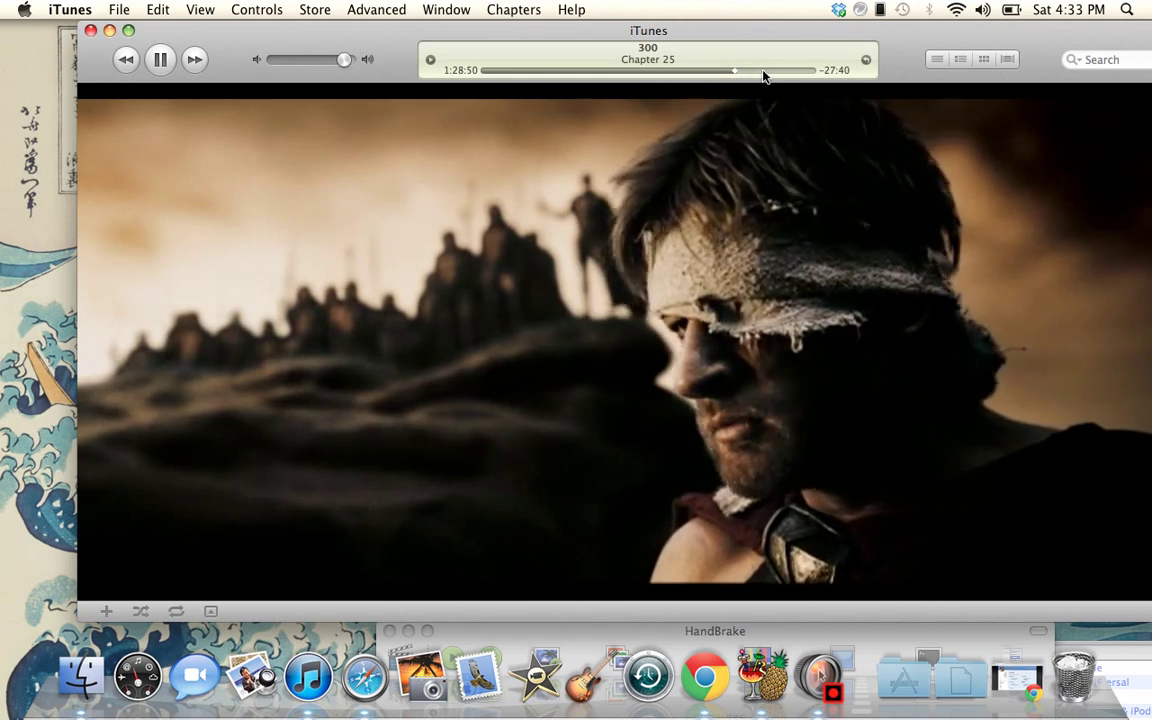
{"action": "left_click", "coordinate": [769, 70]}
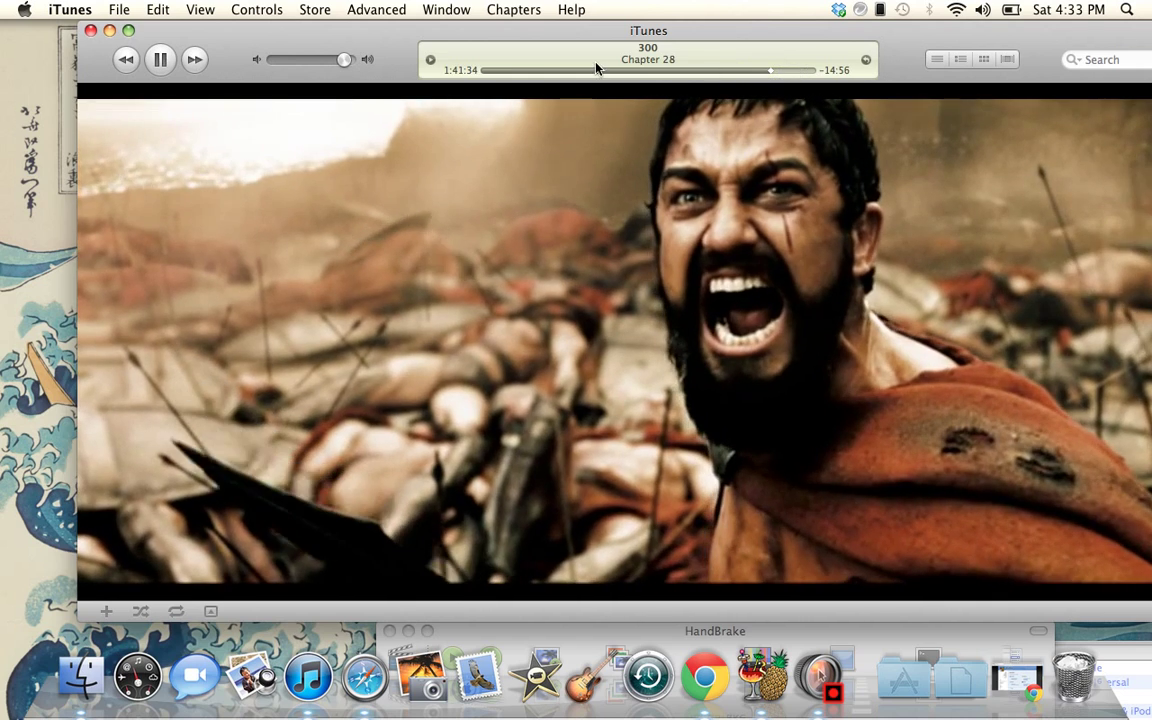
{"action": "left_click", "coordinate": [560, 70]}
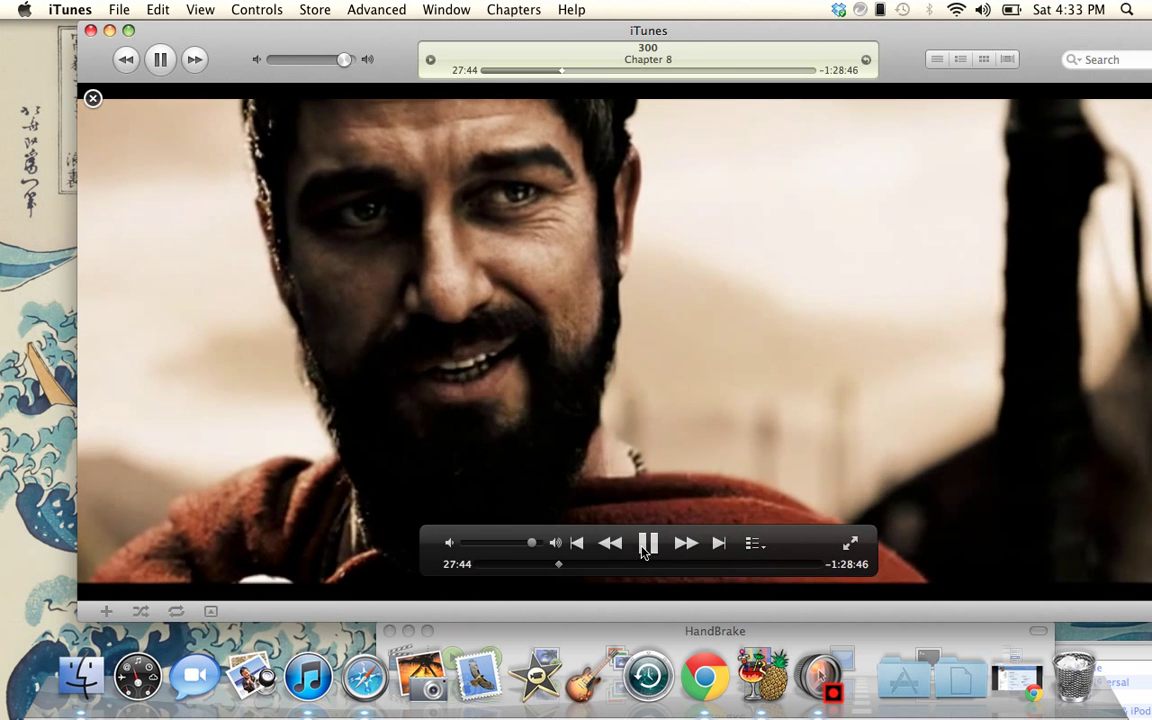
{"action": "left_click", "coordinate": [645, 545]}
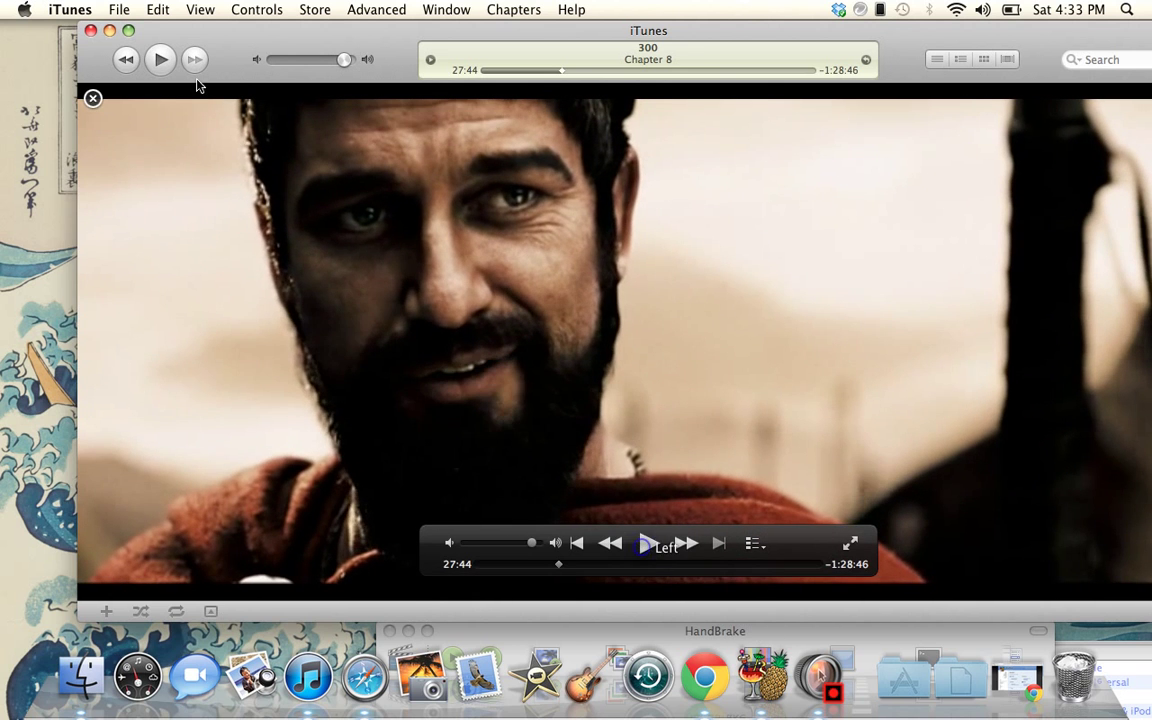
{"action": "left_click", "coordinate": [93, 98]}
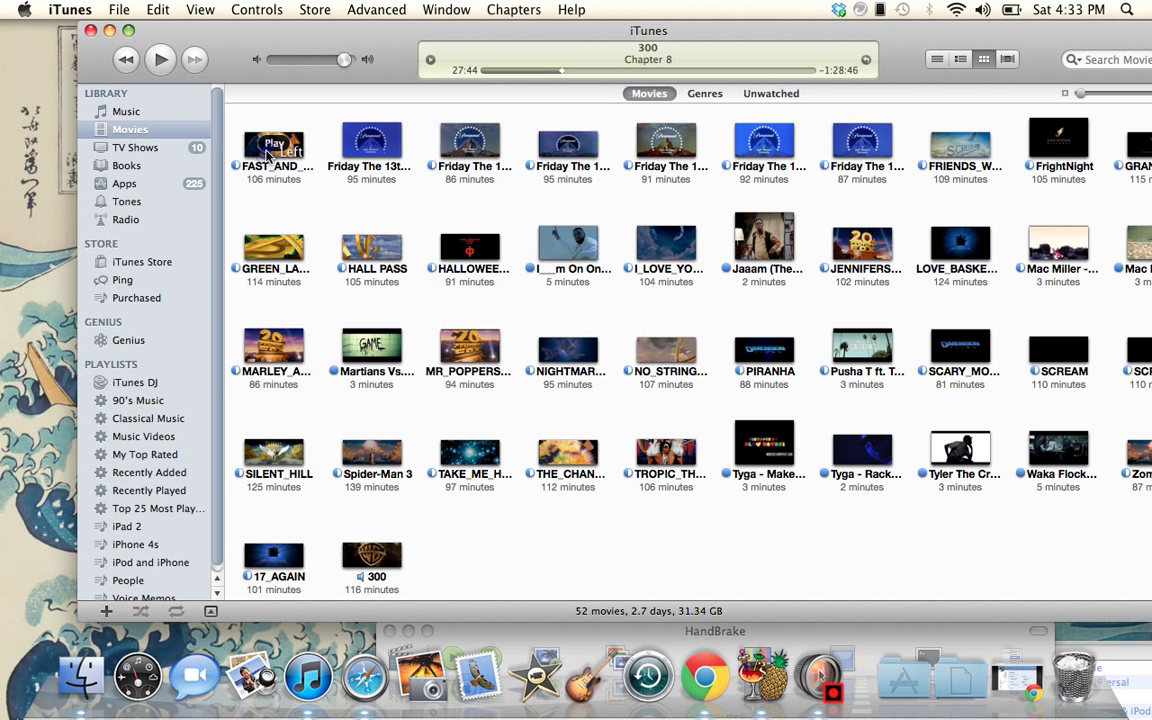
Play FAST_AND_FURIOUS at full volume and pause it at Chapter 3 (14:05)
{"action": "left_click", "coordinate": [267, 150]}
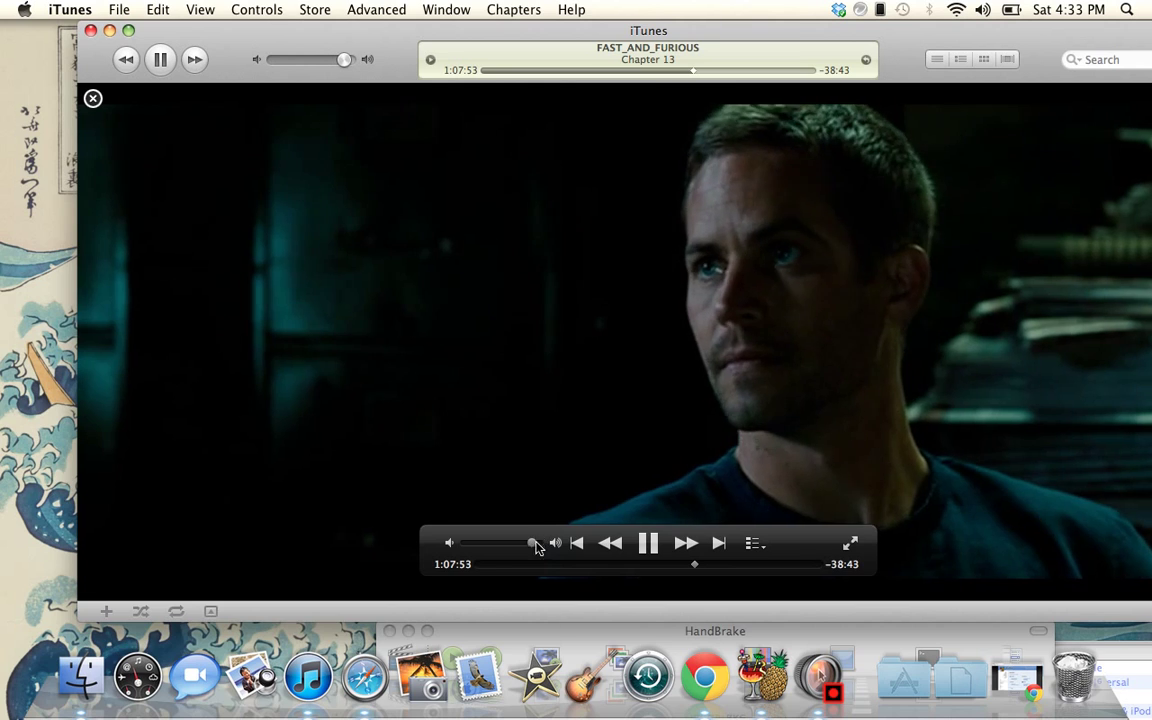
{"action": "left_click_drag", "start_coordinate": [533, 545], "coordinate": [549, 551]}
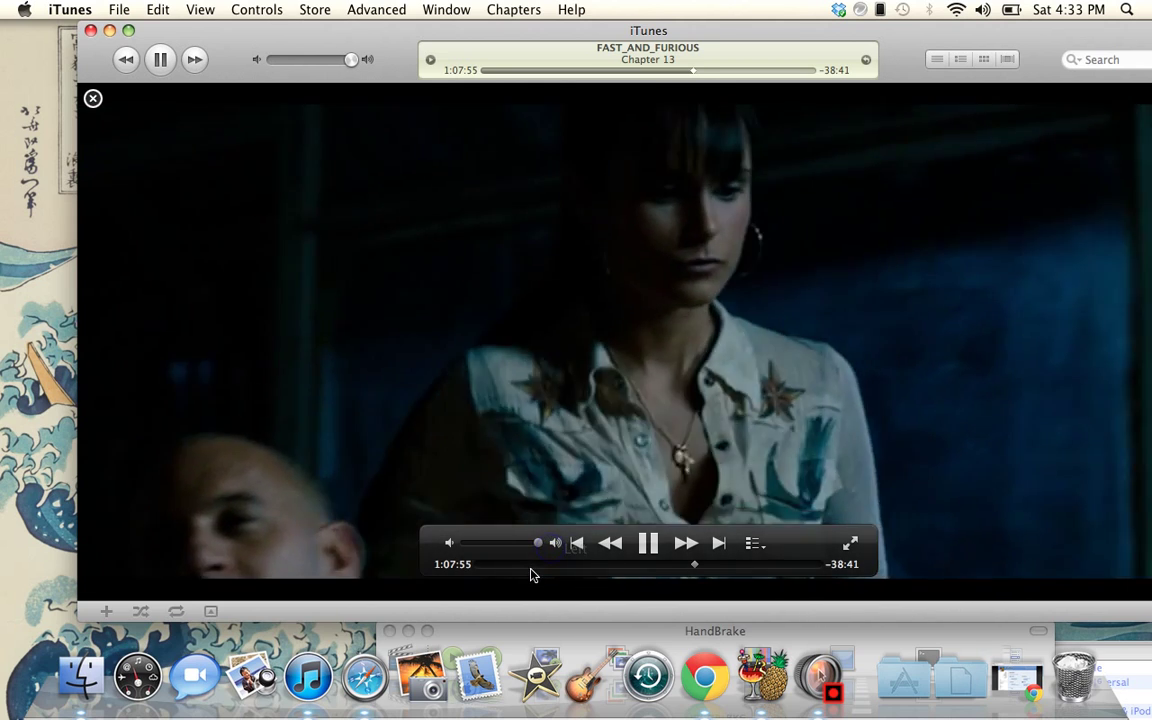
{"action": "left_click", "coordinate": [522, 570]}
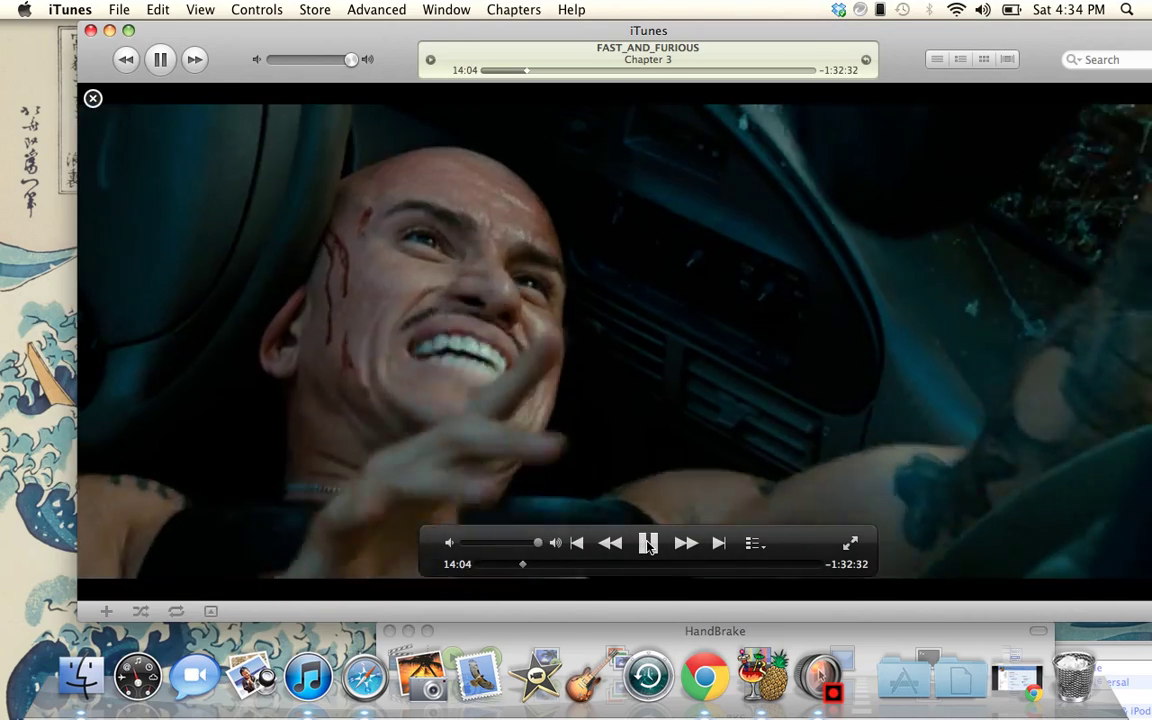
{"action": "left_click", "coordinate": [648, 543]}
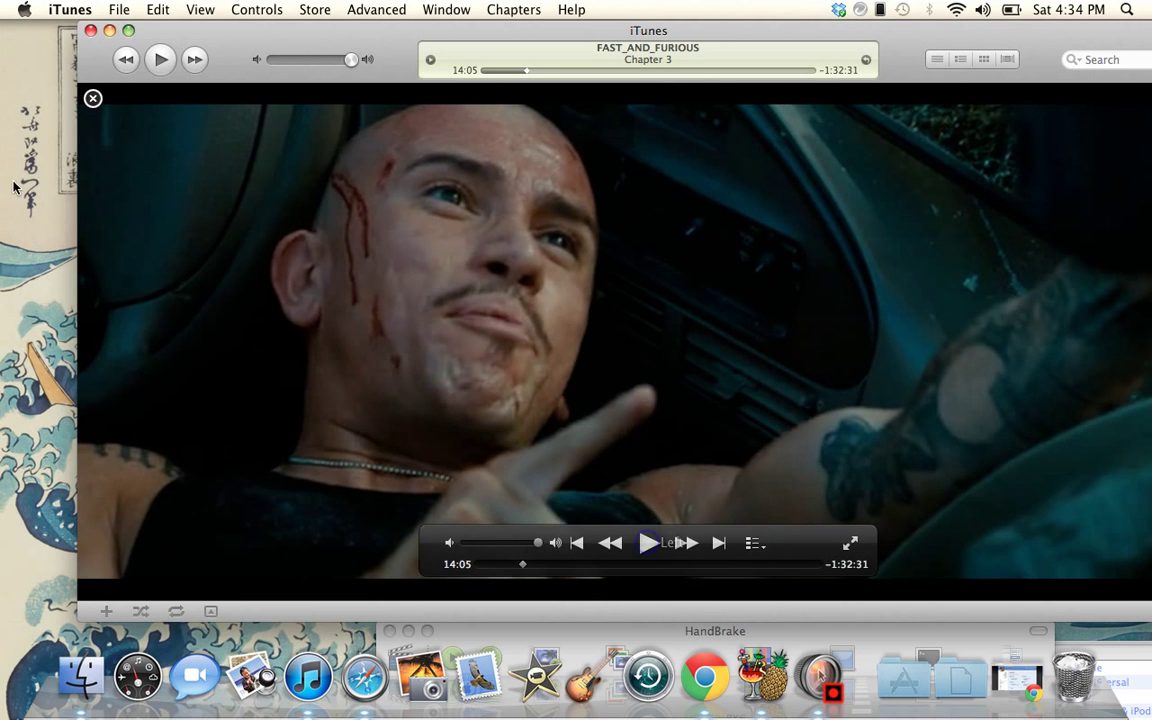
Exit the player, close iTunes, and bring up the HandBrake downloads page in Chrome
{"action": "left_click", "coordinate": [93, 98]}
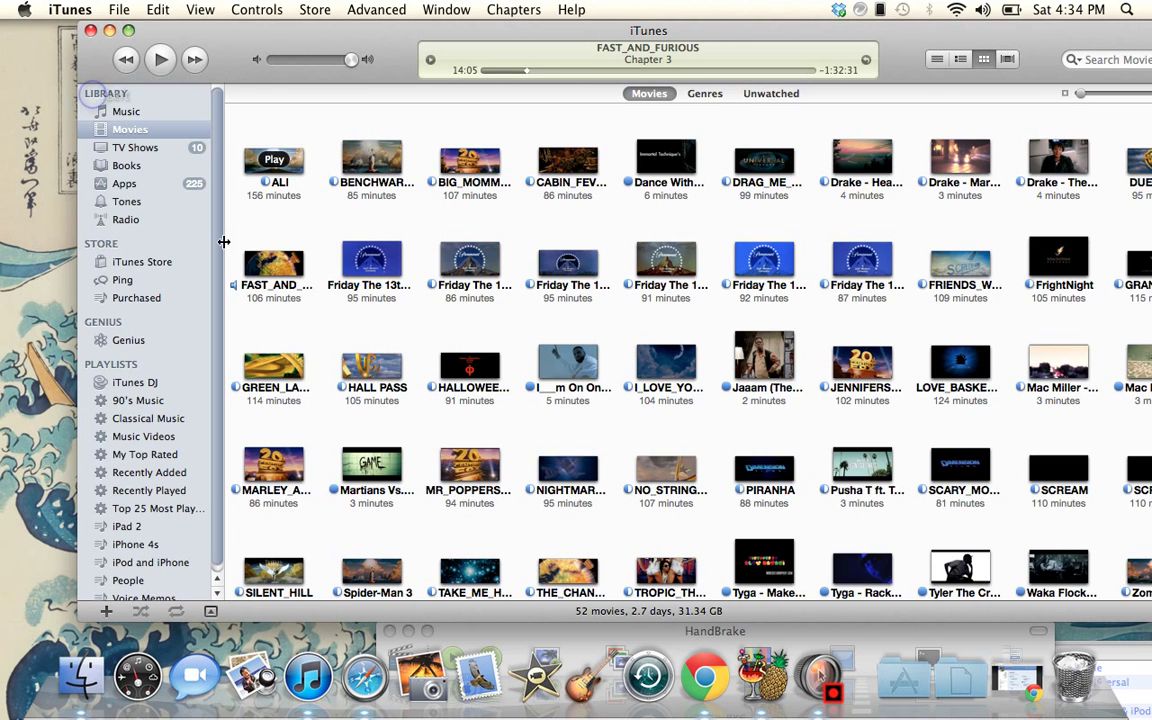
{"action": "scroll", "coordinate": [342, 208], "scroll_direction": "down", "scroll_amount": 3}
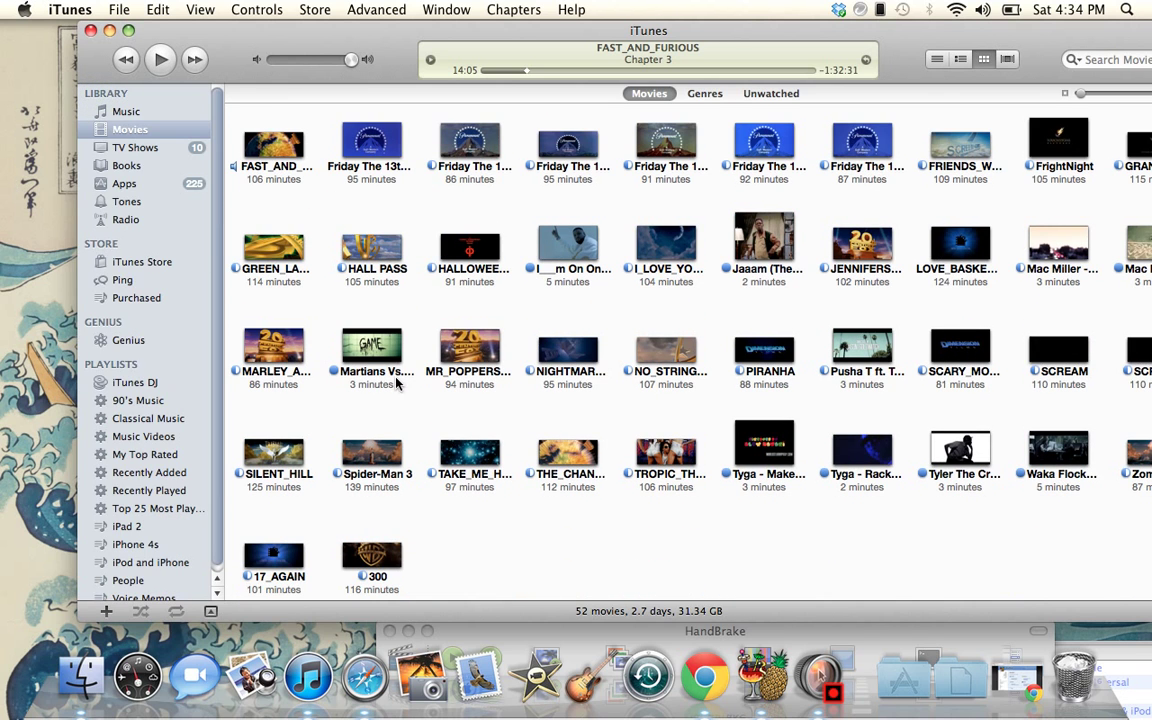
{"action": "left_click", "coordinate": [89, 31]}
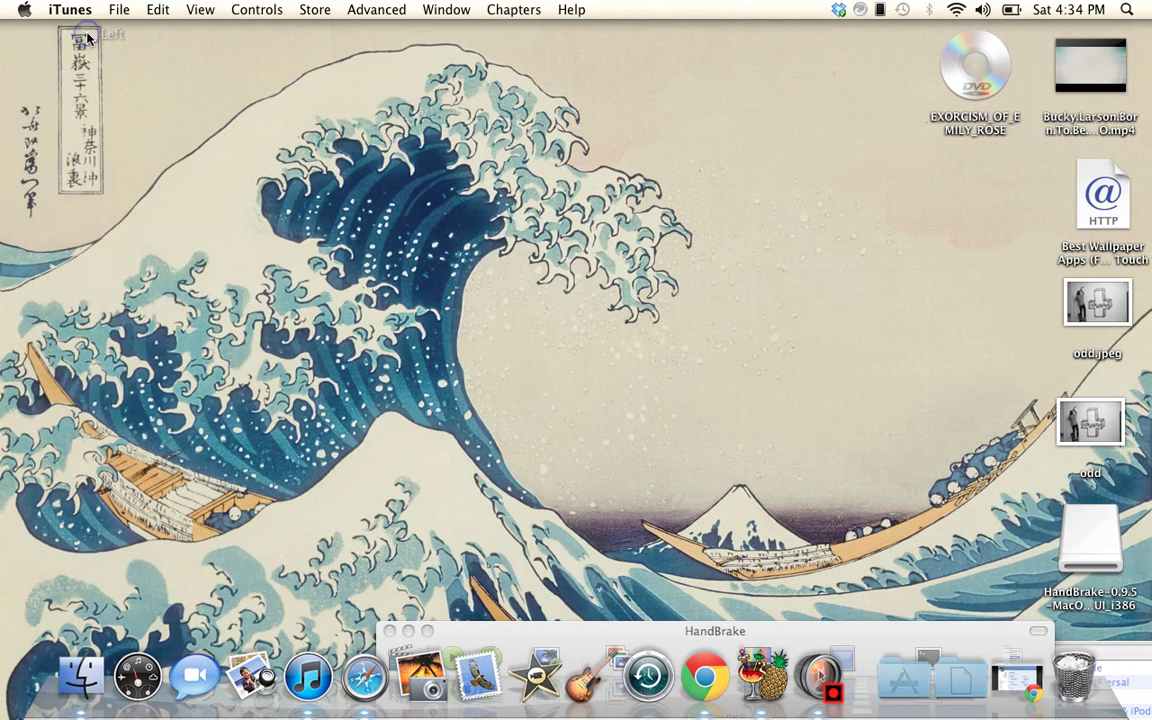
{"action": "left_click", "coordinate": [705, 686]}
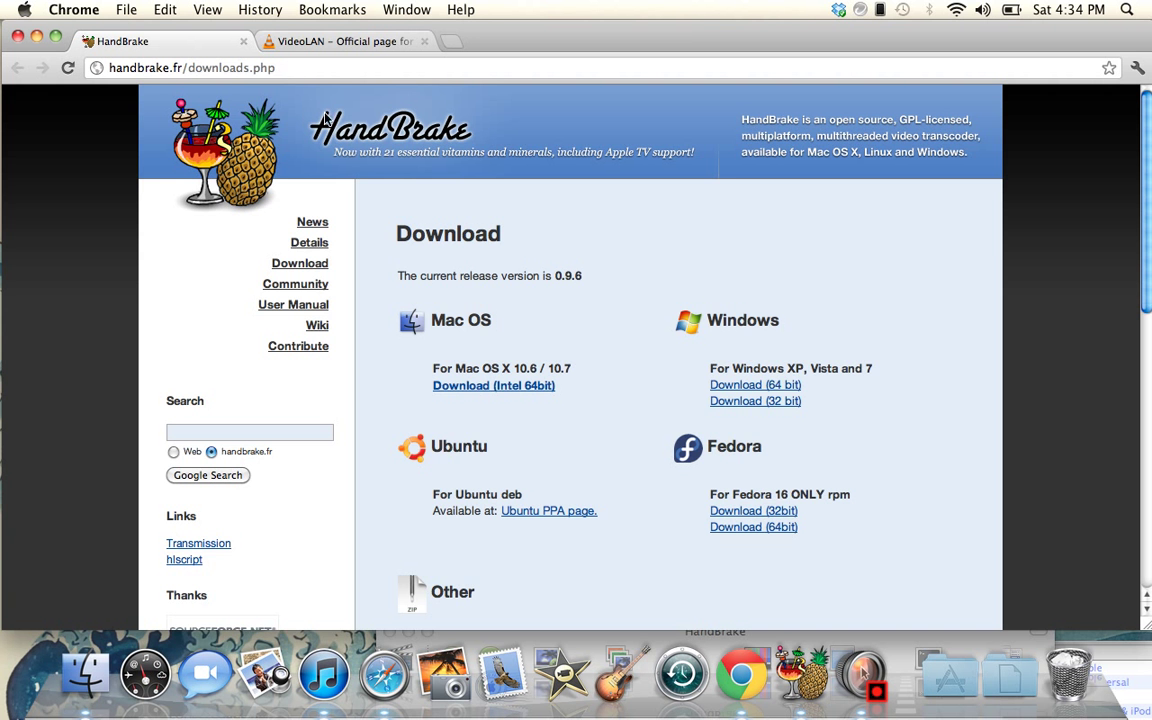
Start the HandBrake 0.9.6 Mac OS Intel 64-bit download from handbrake.fr
{"action": "scroll", "coordinate": [477, 232], "scroll_direction": "down", "scroll_amount": 1}
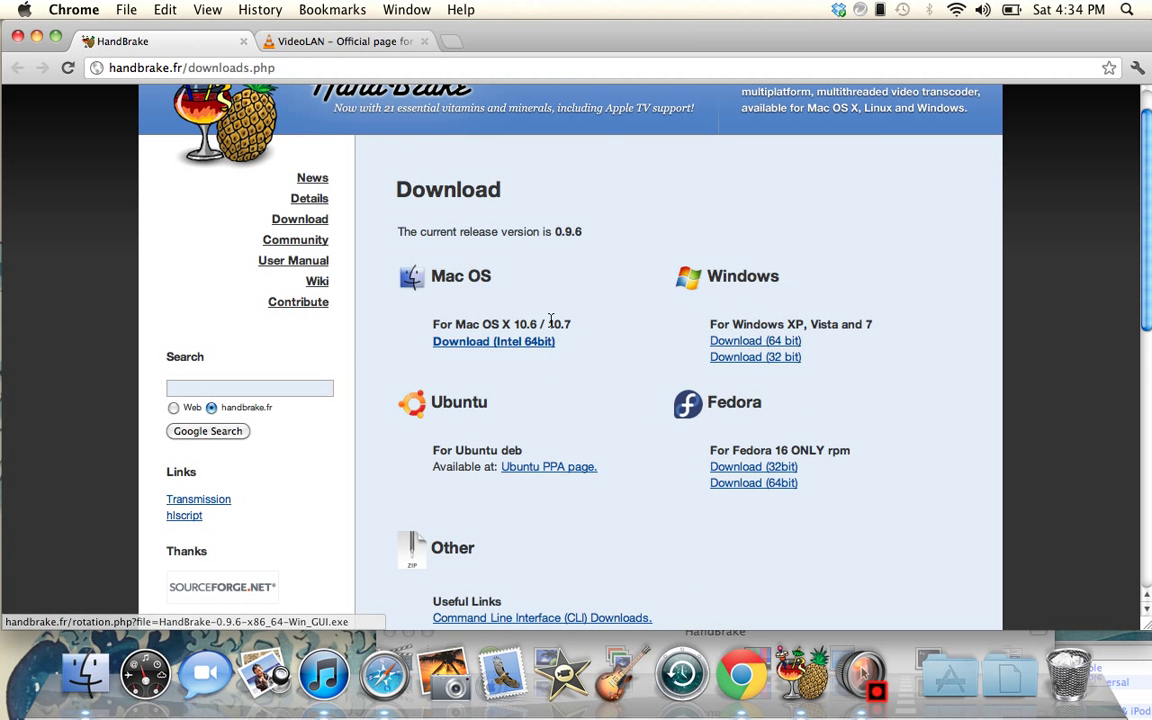
{"action": "scroll", "coordinate": [591, 347], "scroll_direction": "down", "scroll_amount": 2}
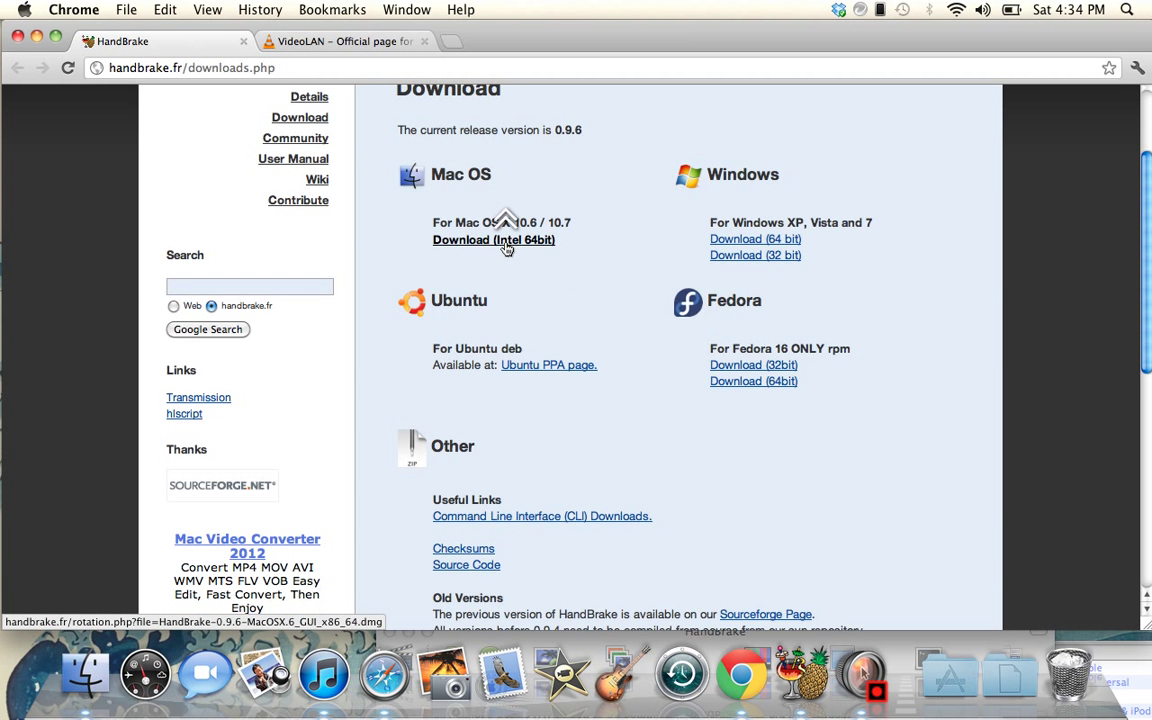
{"action": "scroll", "coordinate": [460, 212], "scroll_direction": "up", "scroll_amount": 3}
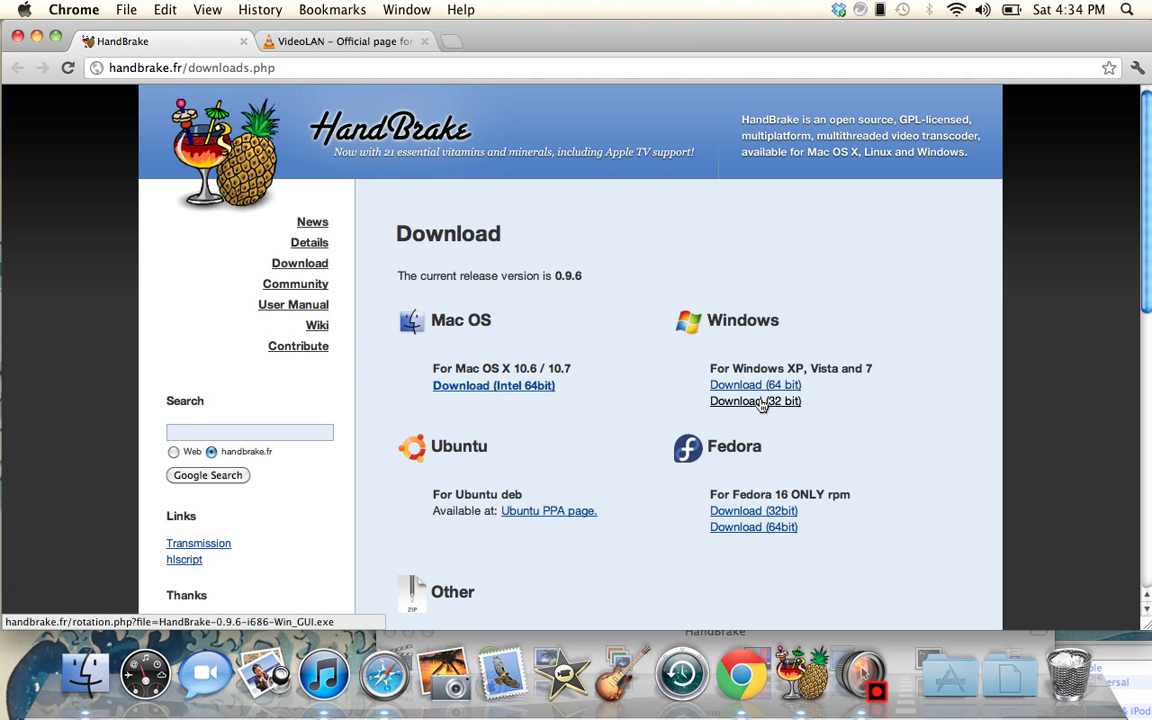
{"action": "left_click", "coordinate": [530, 389]}
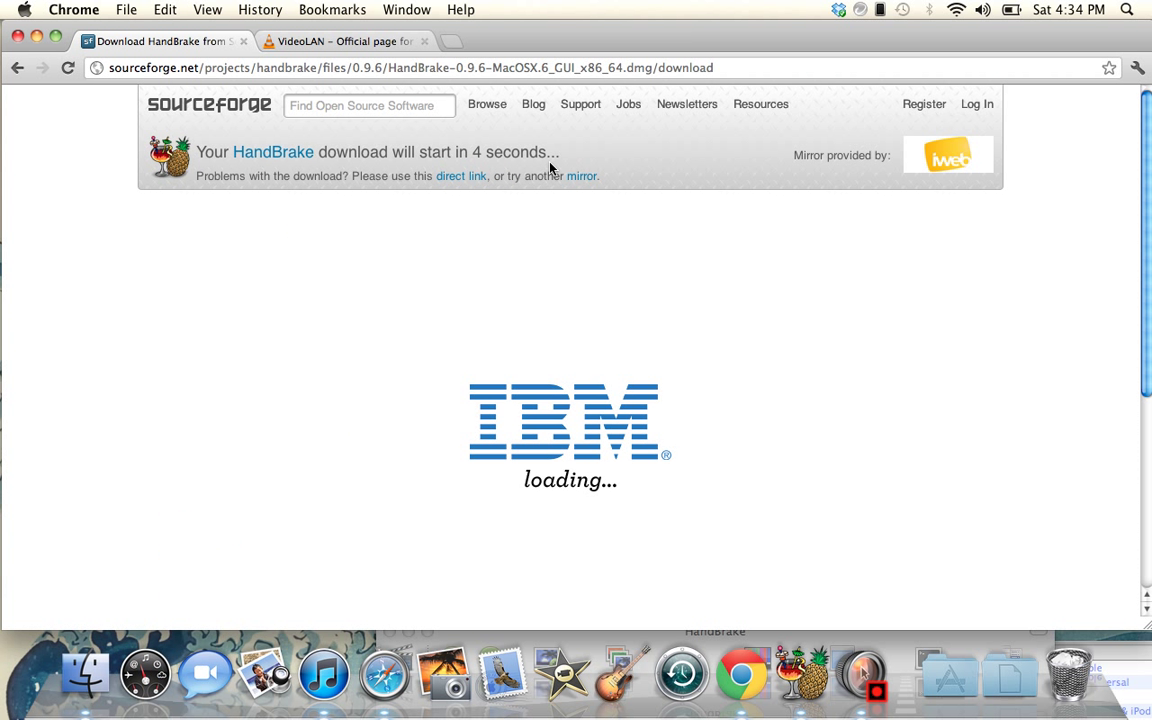
Close the SourceForge tab, launch HandBrake, and drag its window aside
{"action": "left_click", "coordinate": [245, 41]}
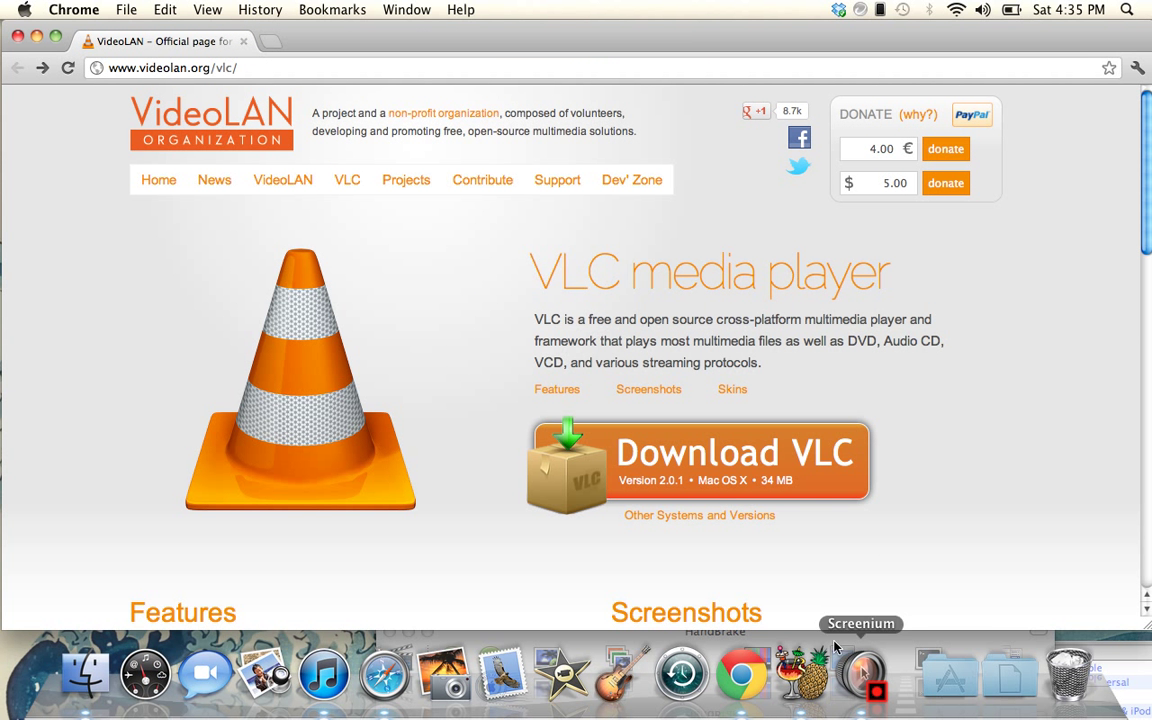
{"action": "left_click", "coordinate": [808, 697]}
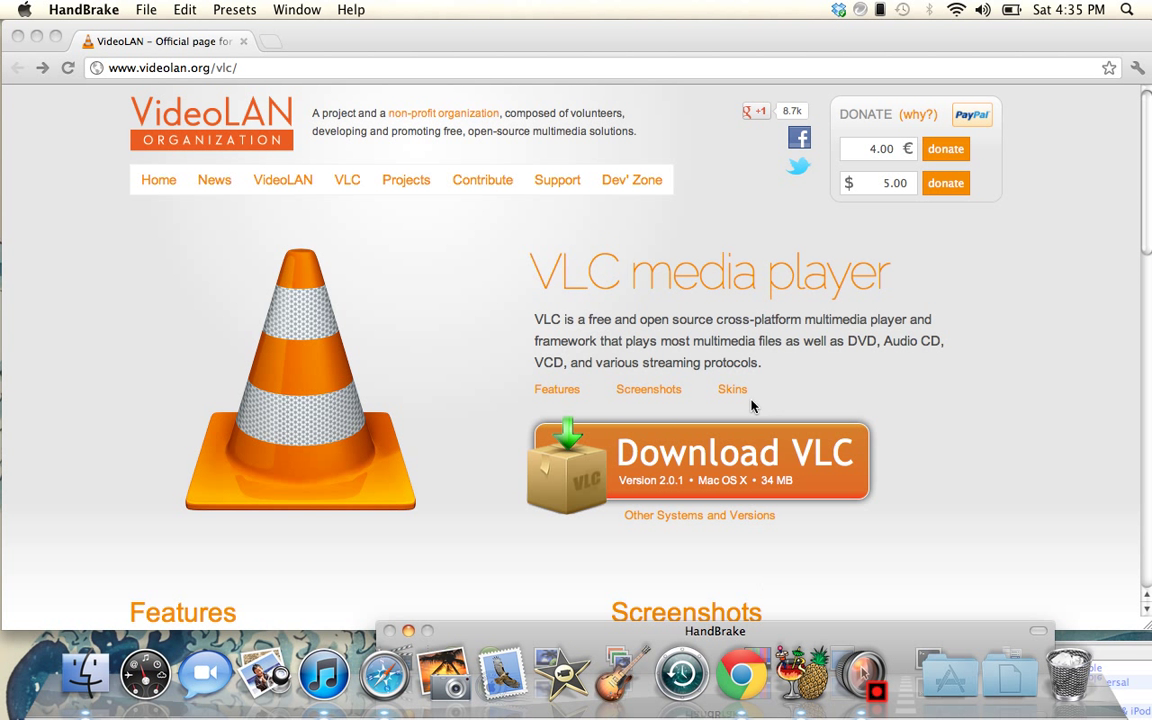
{"action": "left_click_drag", "start_coordinate": [804, 402], "coordinate": [807, 639]}
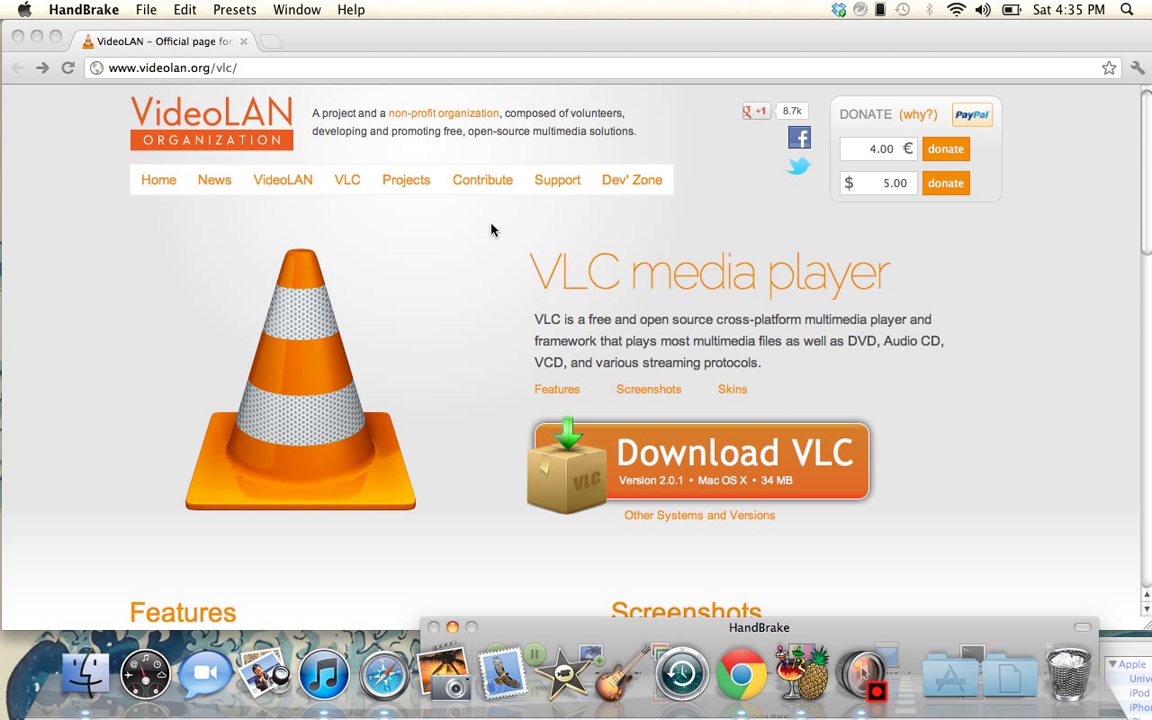
Download VLC for Mac OS X and discard the vlc-2.0.1.dmg file
{"action": "left_click", "coordinate": [710, 455]}
{"action": "left_click", "coordinate": [710, 455]}
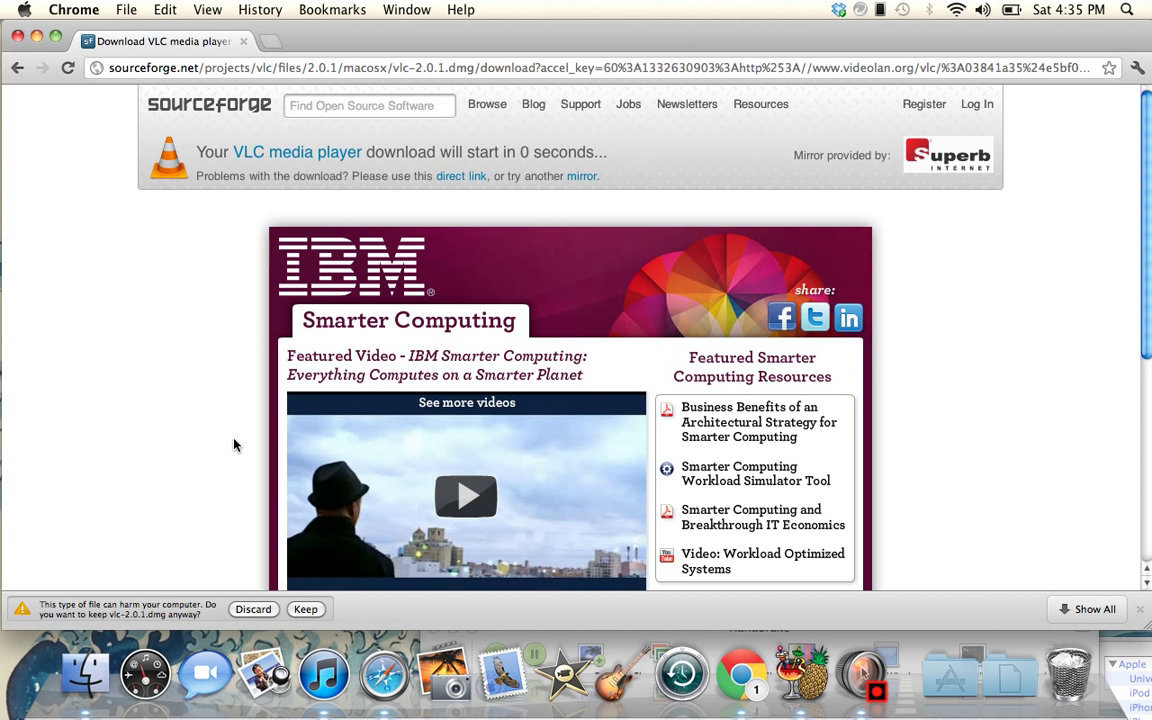
{"action": "left_click", "coordinate": [264, 612]}
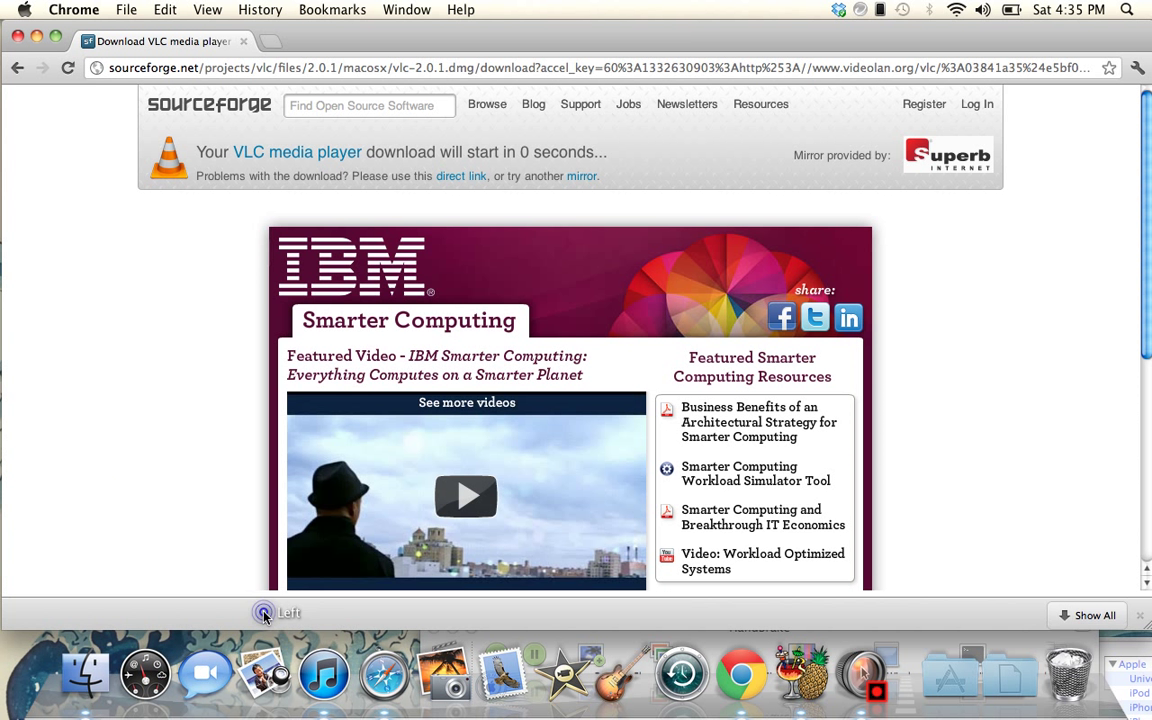
{"action": "left_click", "coordinate": [18, 40]}
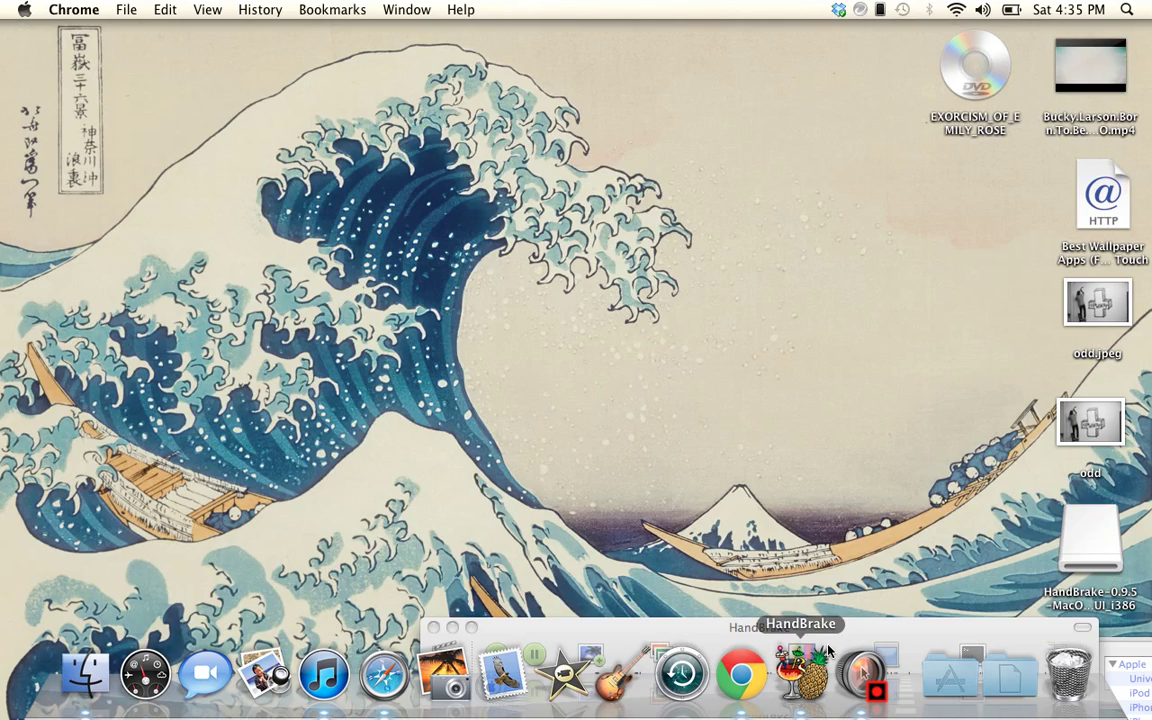
Check the Applications stack and move the HandBrake window up so its Volumes source chooser shows
{"action": "left_click_drag", "start_coordinate": [823, 620], "coordinate": [544, 366]}
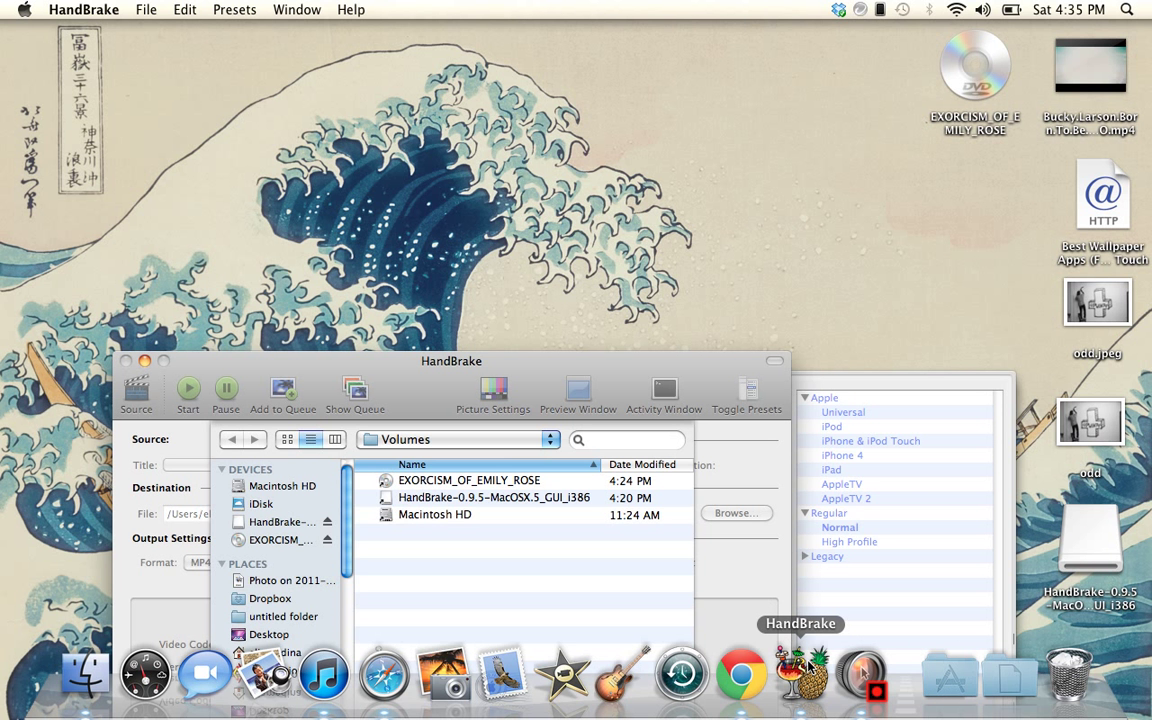
{"action": "left_click", "coordinate": [944, 676]}
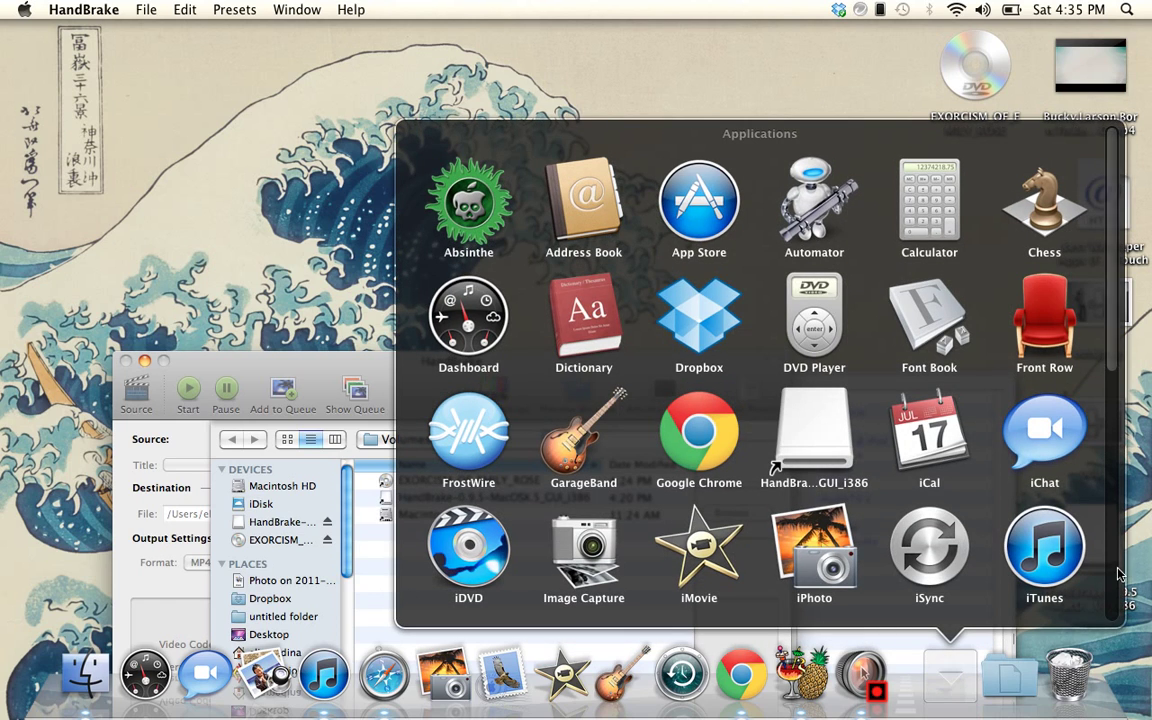
{"action": "left_click", "coordinate": [955, 668]}
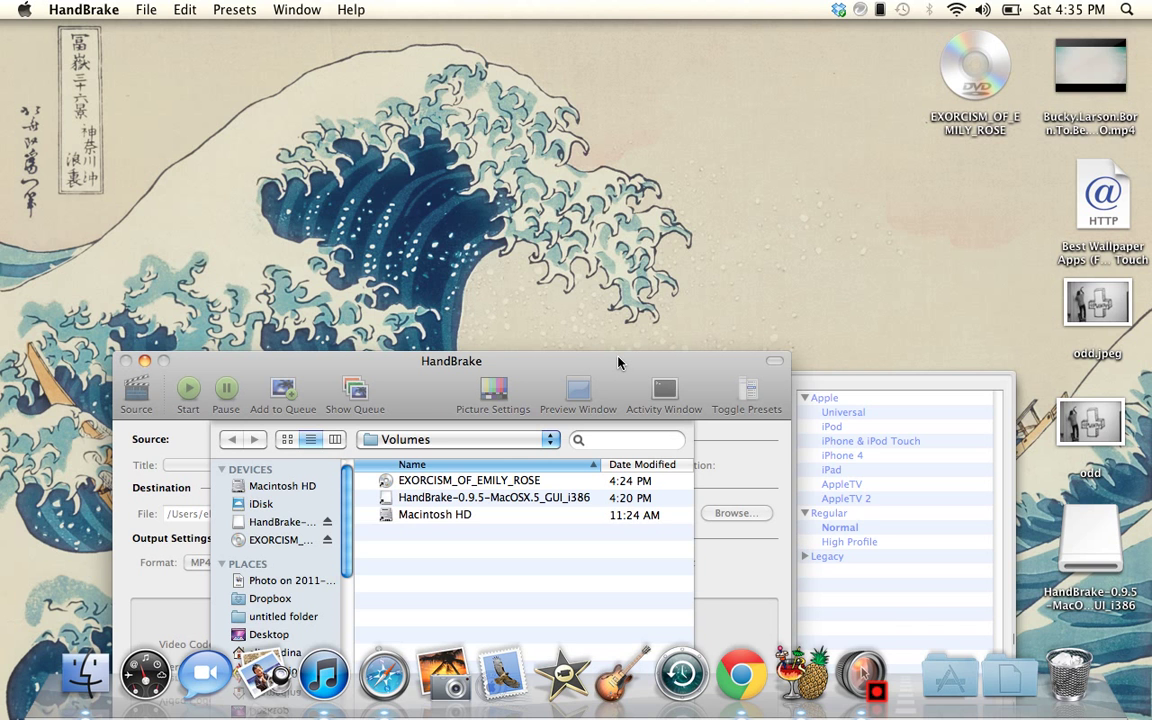
{"action": "left_click", "coordinate": [948, 680]}
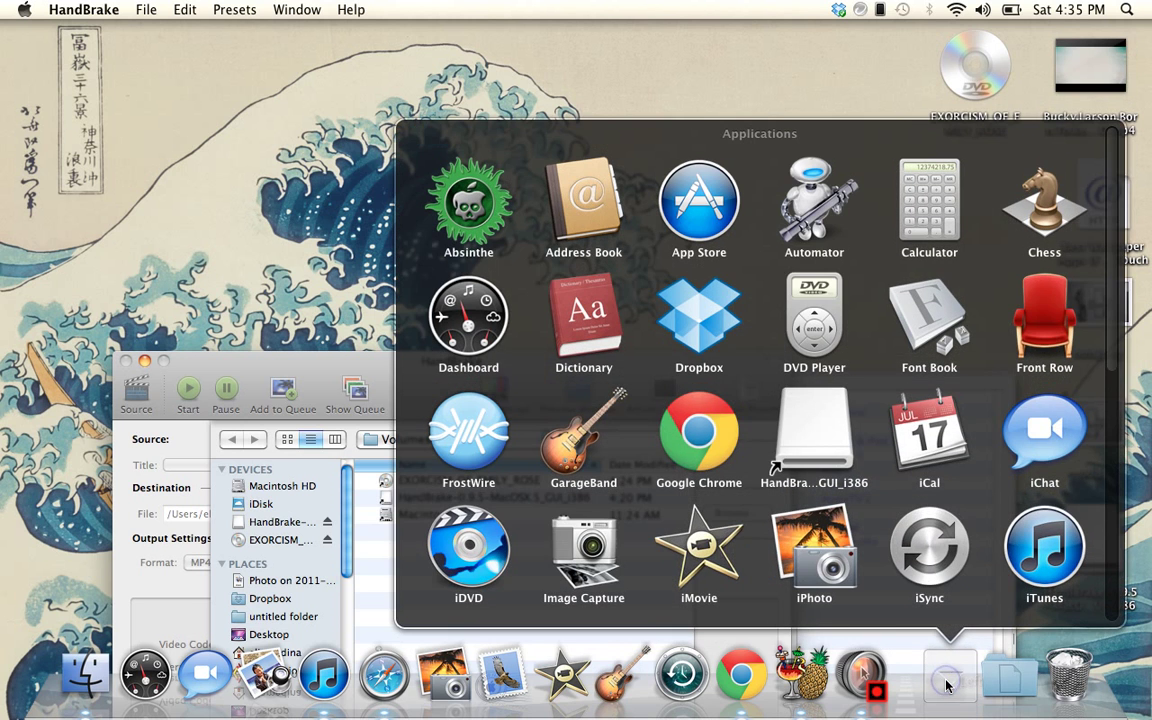
{"action": "left_click", "coordinate": [948, 684]}
{"action": "left_click_drag", "start_coordinate": [684, 355], "coordinate": [760, 58]}
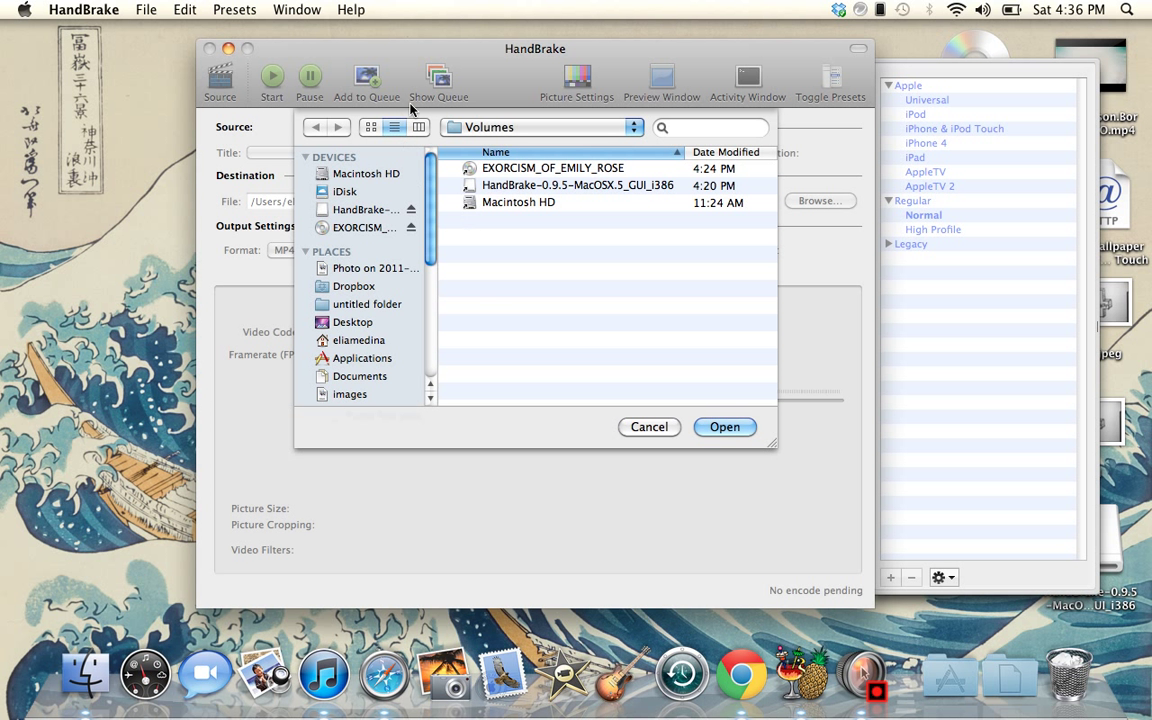
Load the EXORCISM_OF_EMILY_ROSE disc under Volumes as HandBrake's source for scanning
{"action": "left_click", "coordinate": [566, 170]}
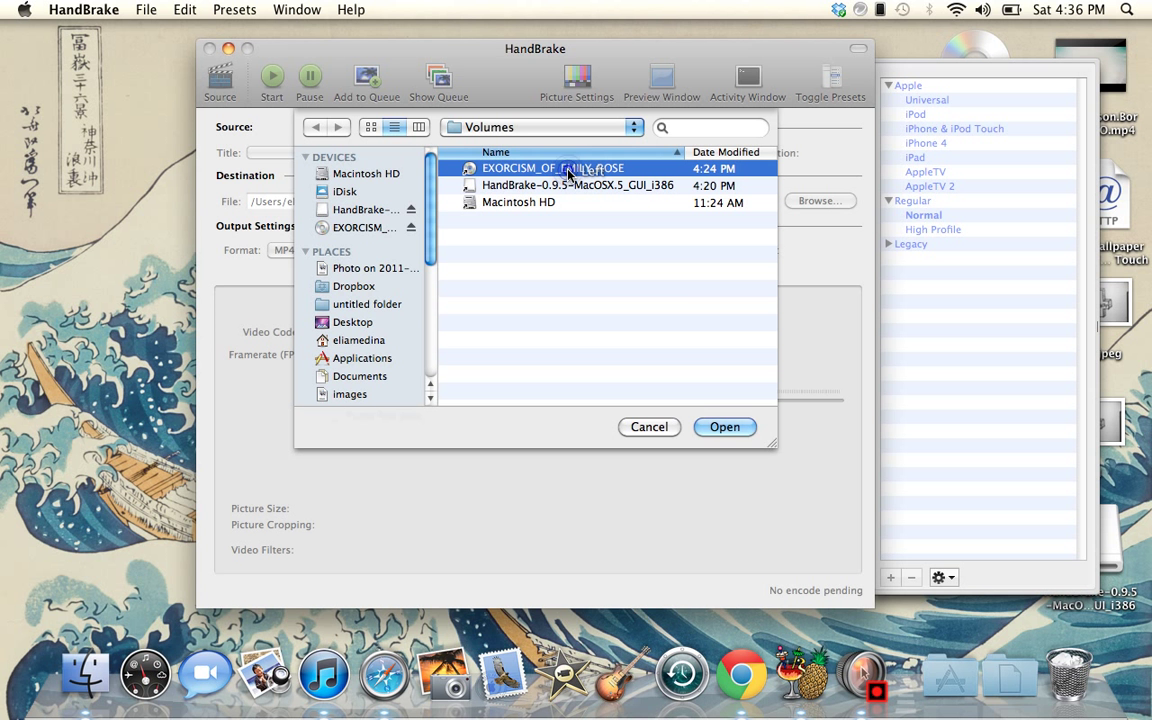
{"action": "left_click", "coordinate": [737, 432]}
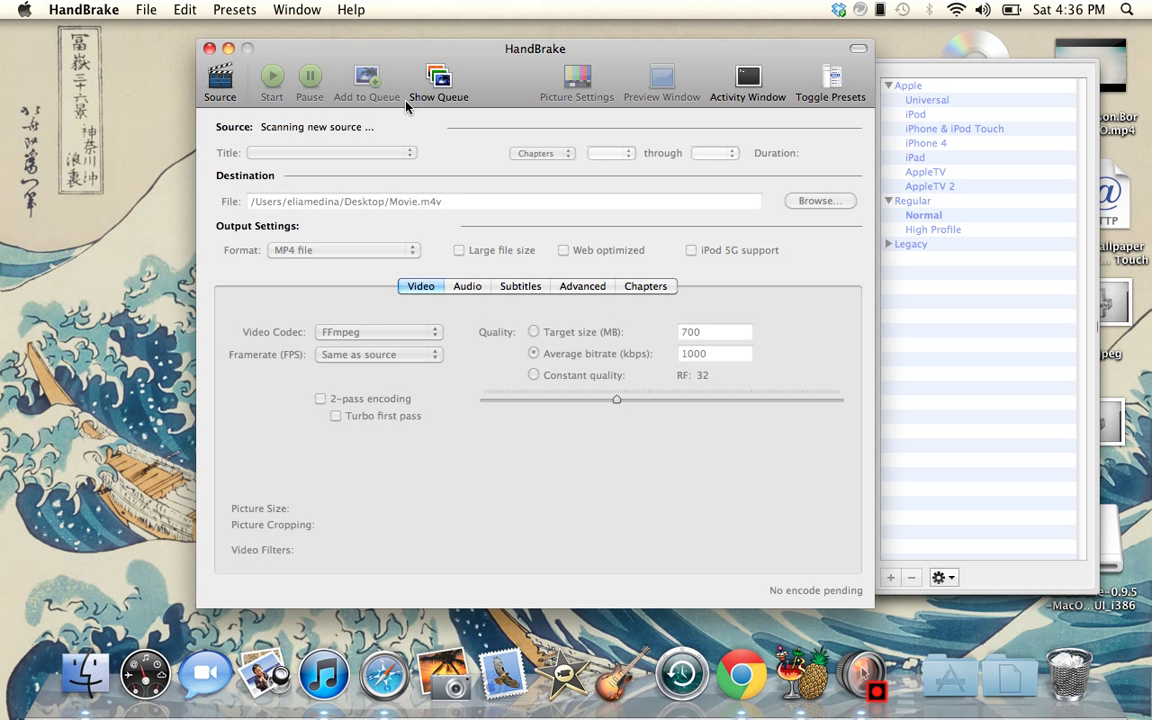
Wait for the EXORCISM_OF_EMILY_ROSE scan, moving iTunes aside and returning to HandBrake
{"action": "left_click", "coordinate": [407, 381]}
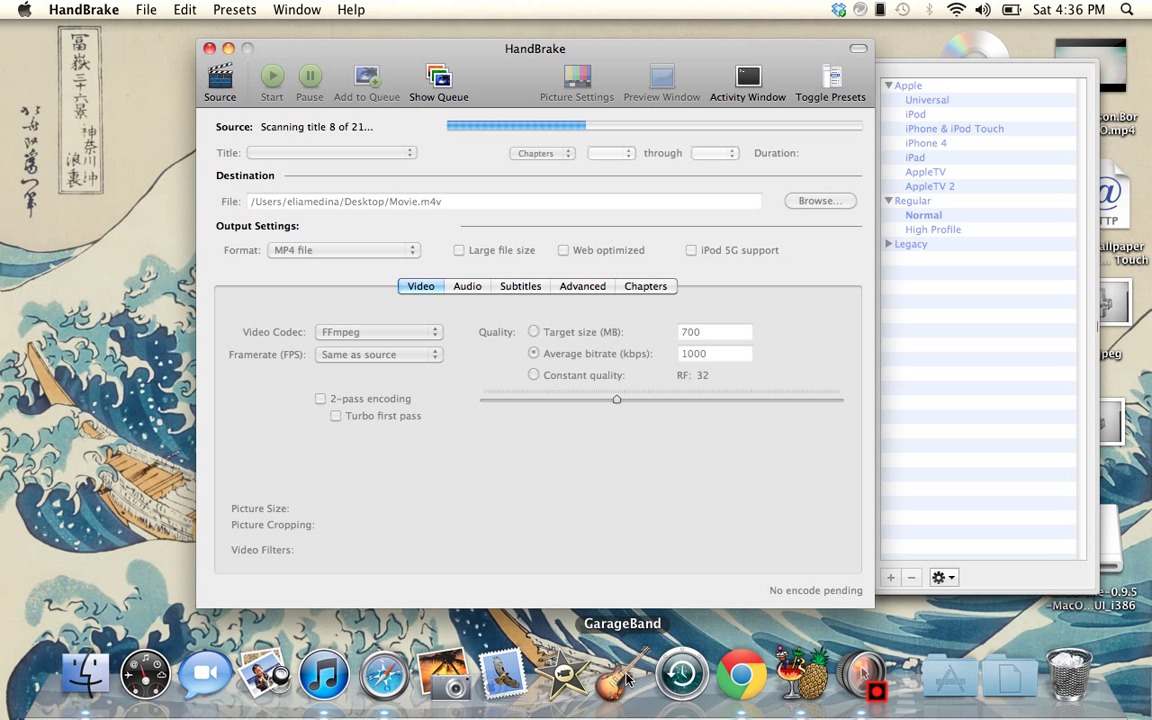
{"action": "left_click", "coordinate": [323, 676]}
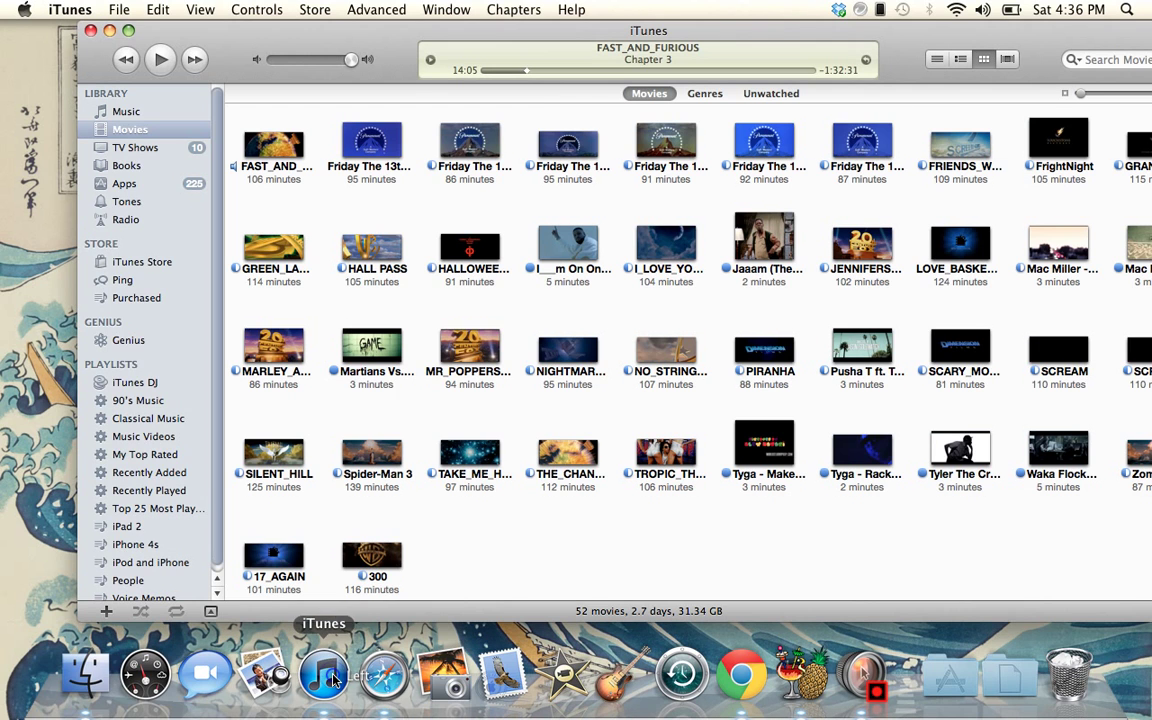
{"action": "left_click_drag", "start_coordinate": [248, 52], "coordinate": [263, 492]}
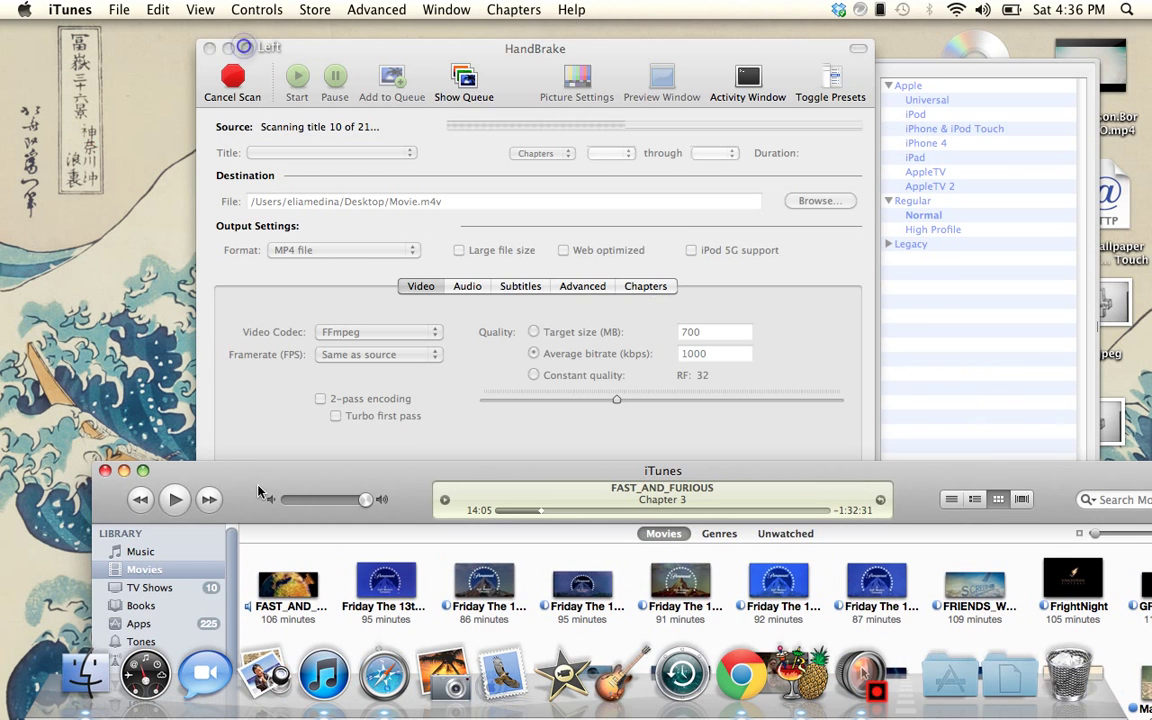
{"action": "left_click", "coordinate": [213, 335]}
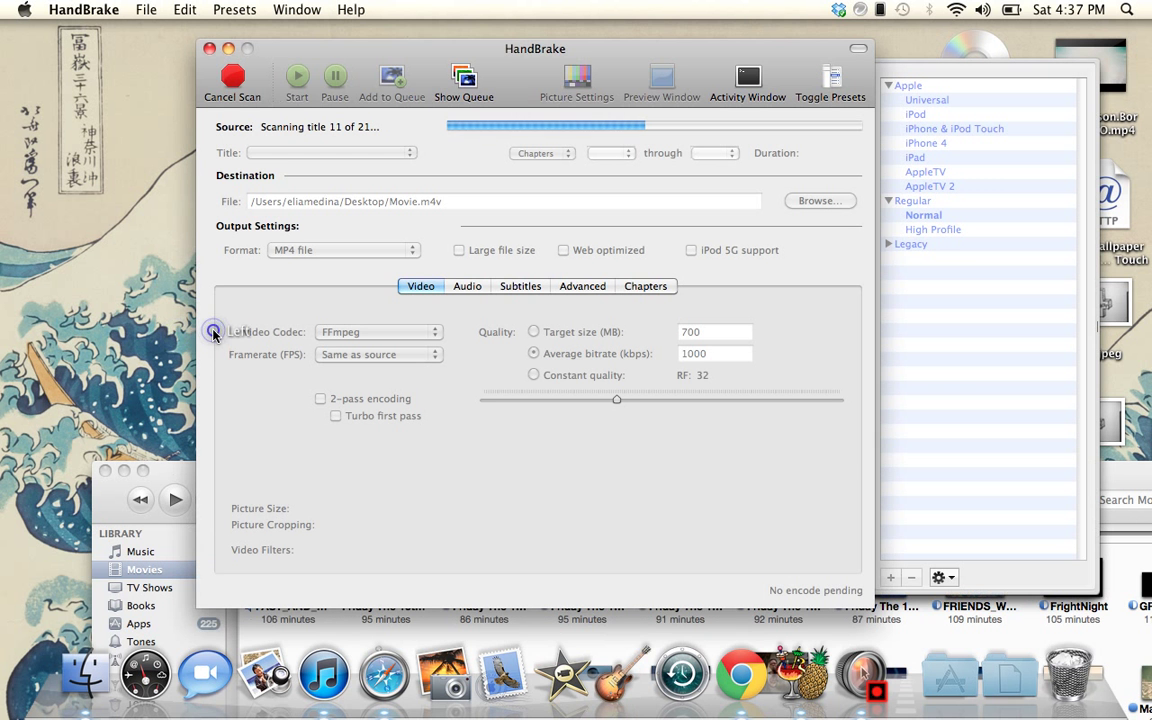
{"action": "left_click", "coordinate": [140, 303]}
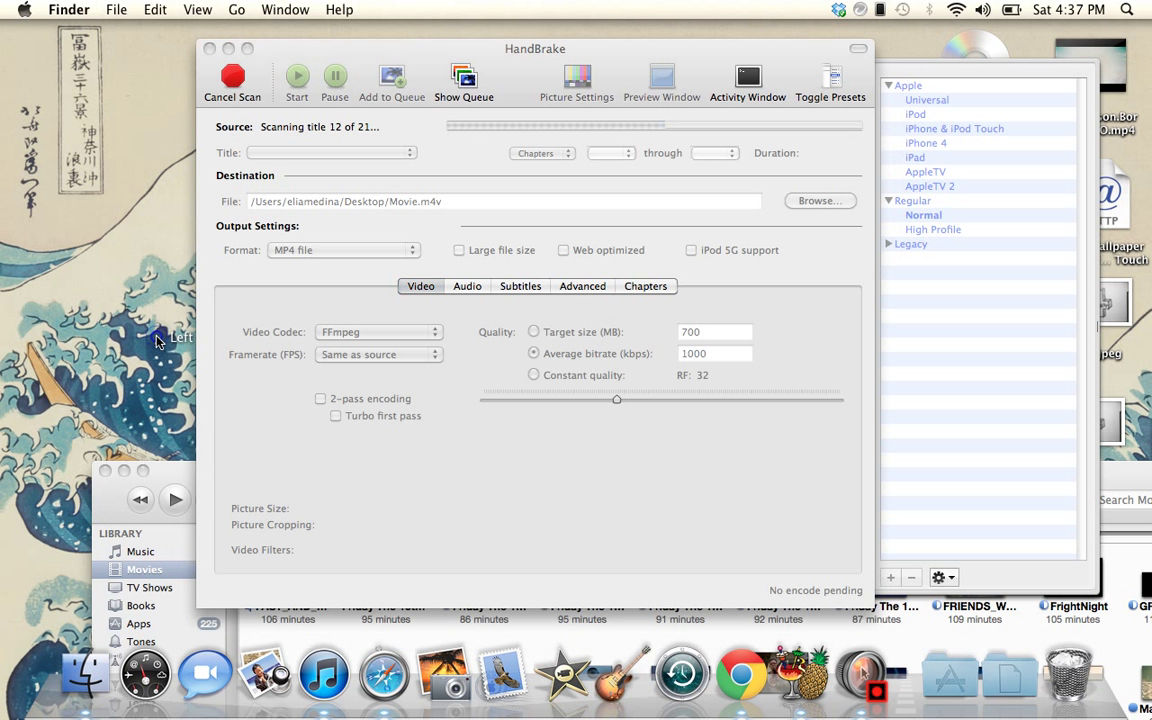
{"action": "left_click", "coordinate": [205, 336]}
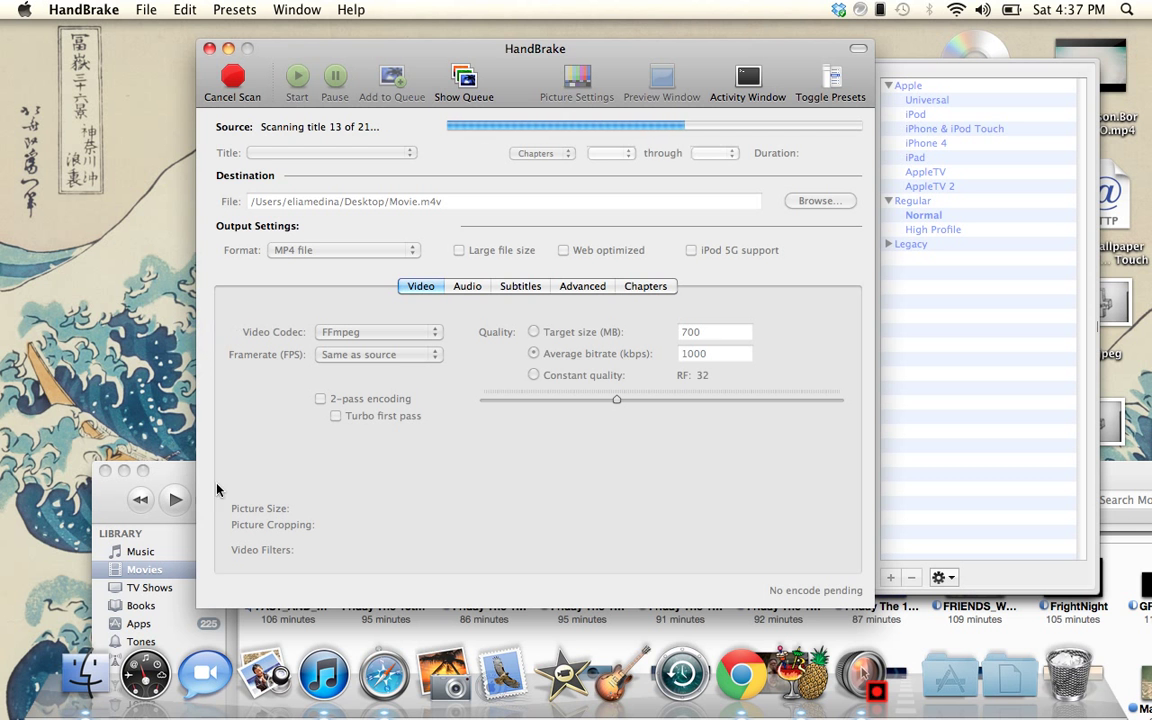
{"action": "left_click", "coordinate": [207, 548]}
{"action": "left_click", "coordinate": [205, 476]}
{"action": "left_click", "coordinate": [449, 546]}
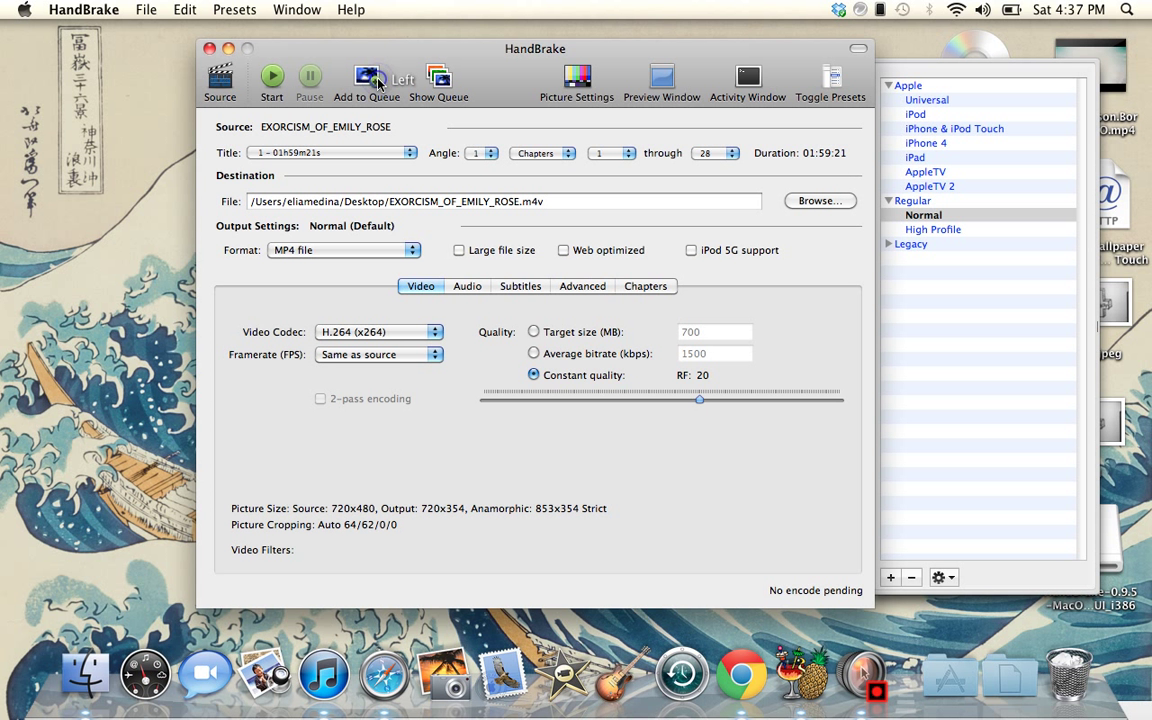
Queue title 1 and start encoding EXORCISM_OF_EMILY_ROSE.m4v
{"action": "left_click", "coordinate": [370, 78]}
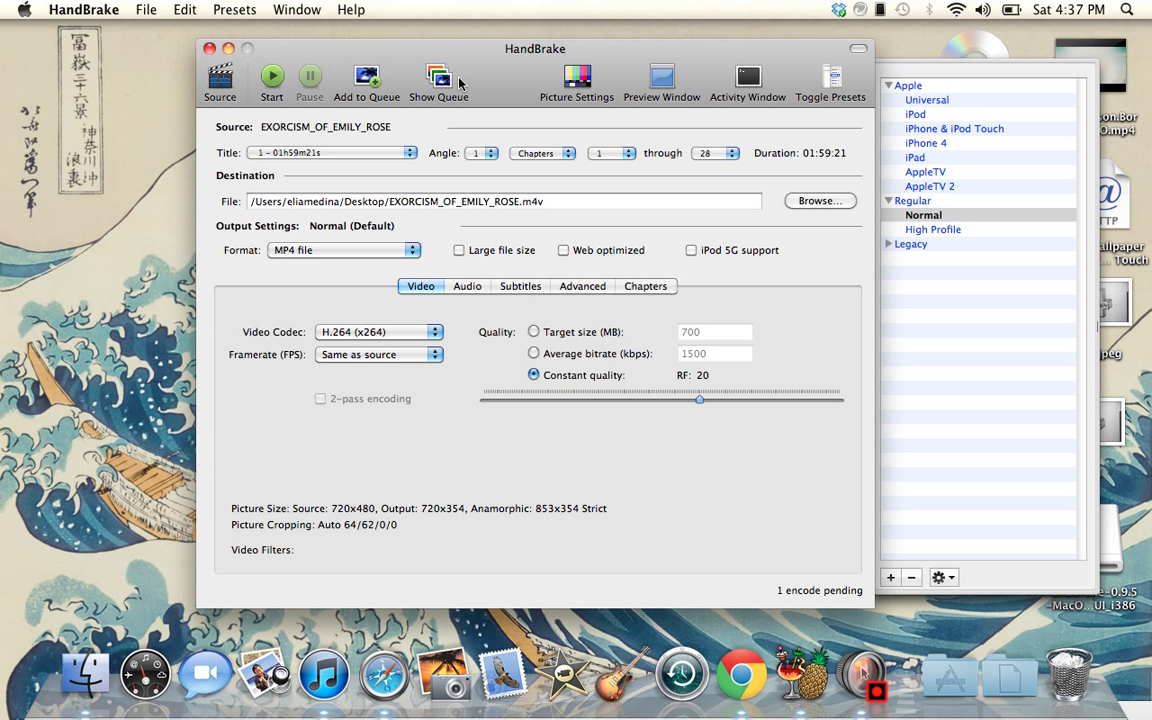
{"action": "left_click", "coordinate": [273, 80]}
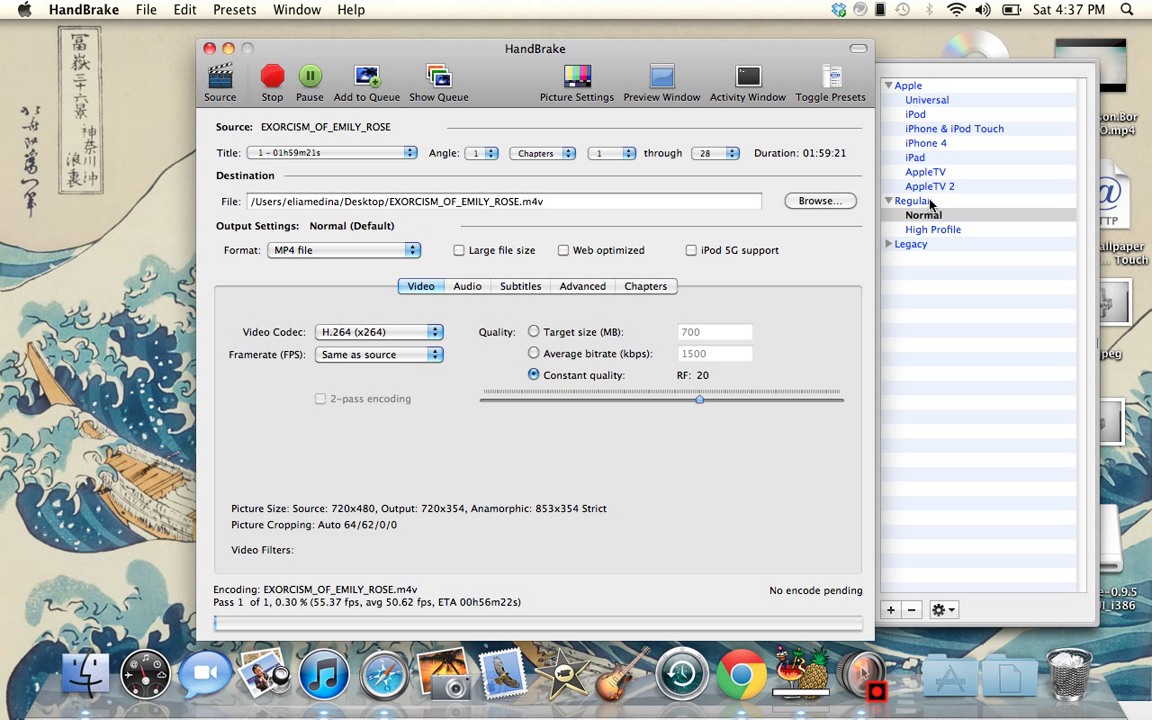
{"action": "left_click", "coordinate": [872, 667]}
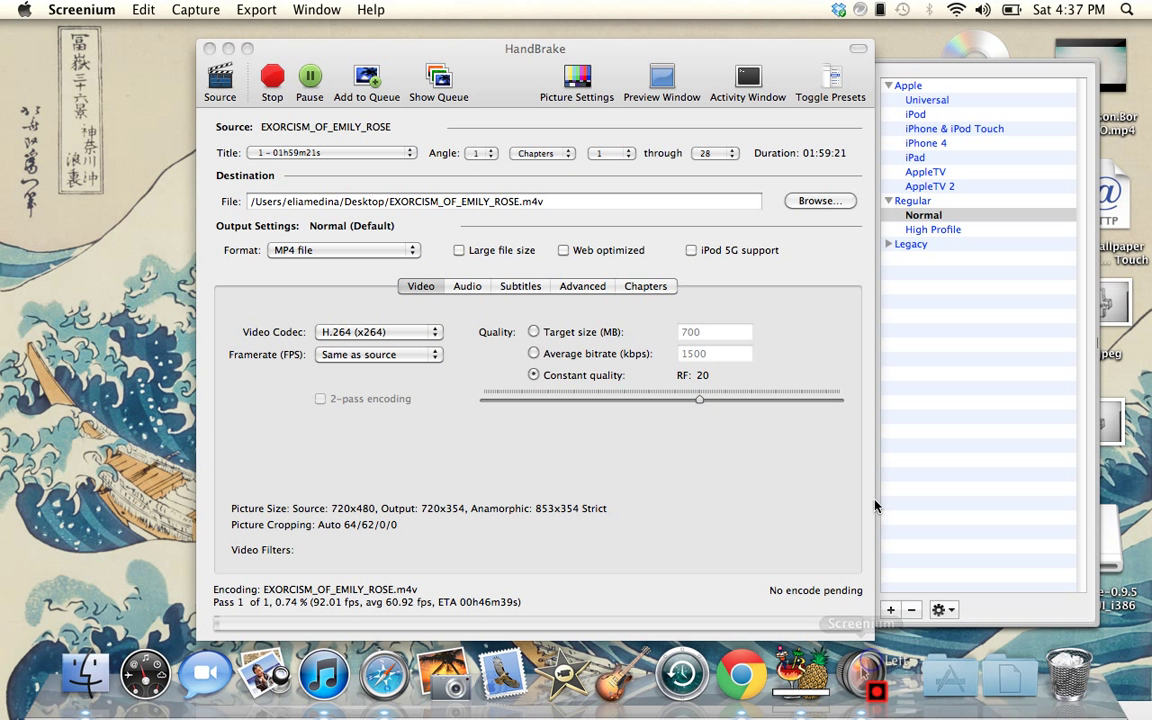
Pause the Screenium capture from its Dock menu while the encode runs
{"action": "right_click", "coordinate": [860, 700]}
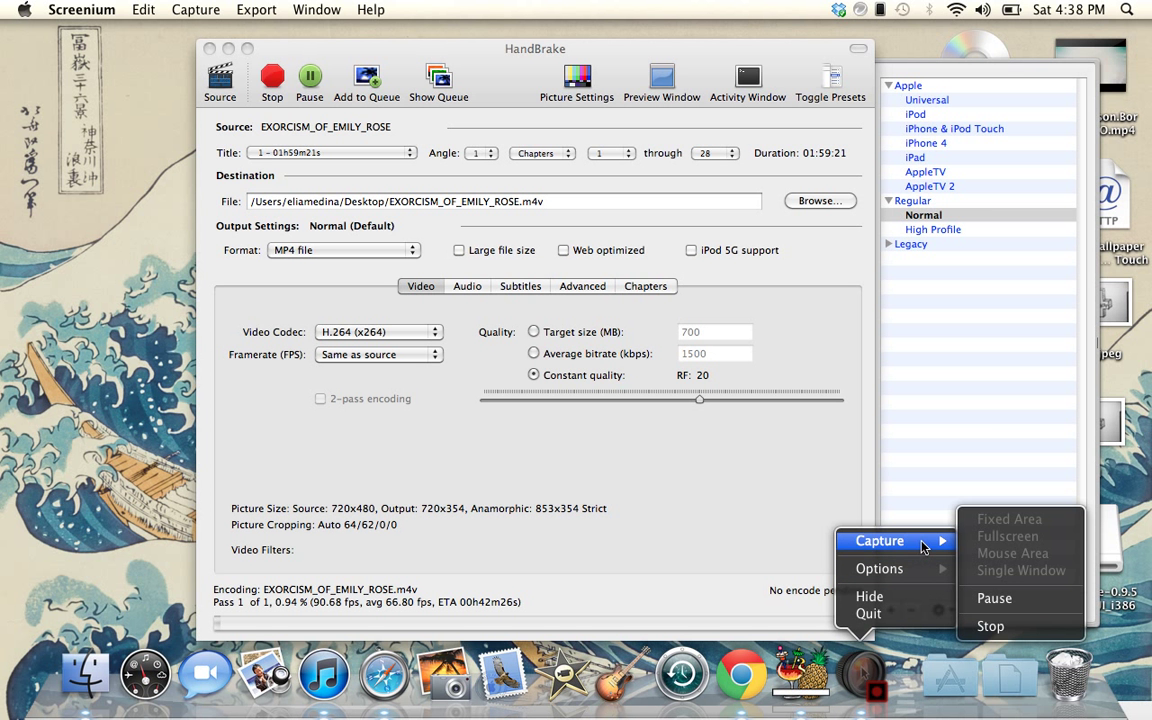
{"action": "mouse_move", "coordinate": [940, 541]}
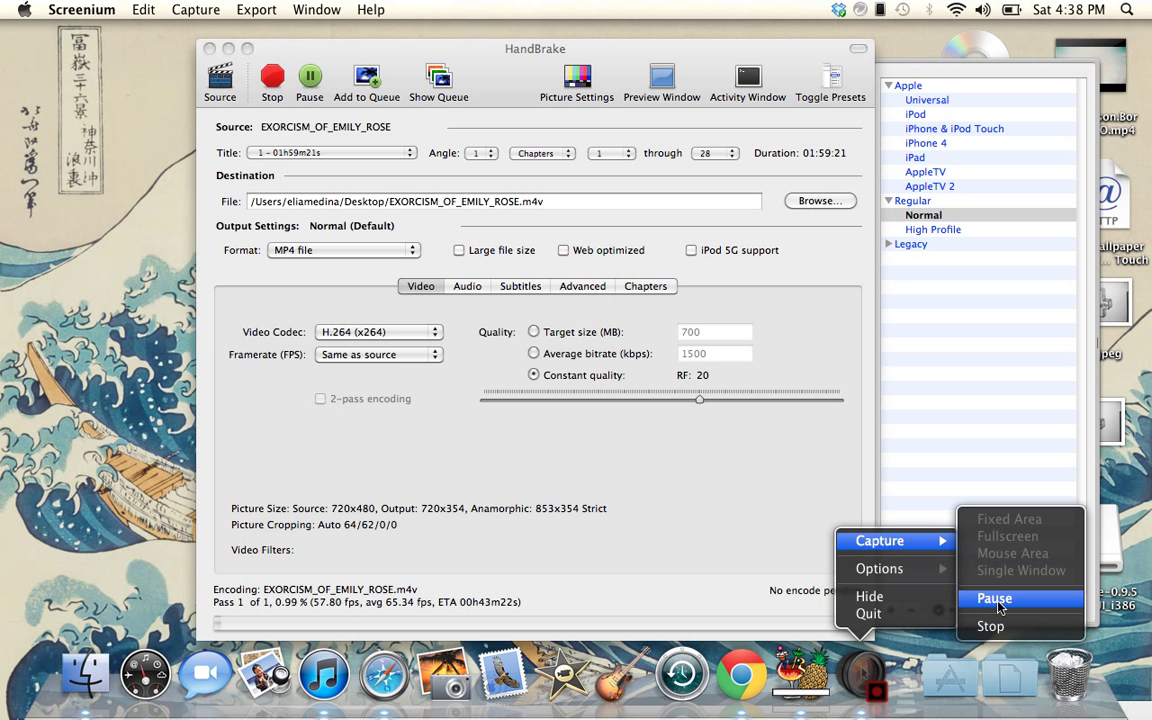
{"action": "left_click", "coordinate": [994, 598]}
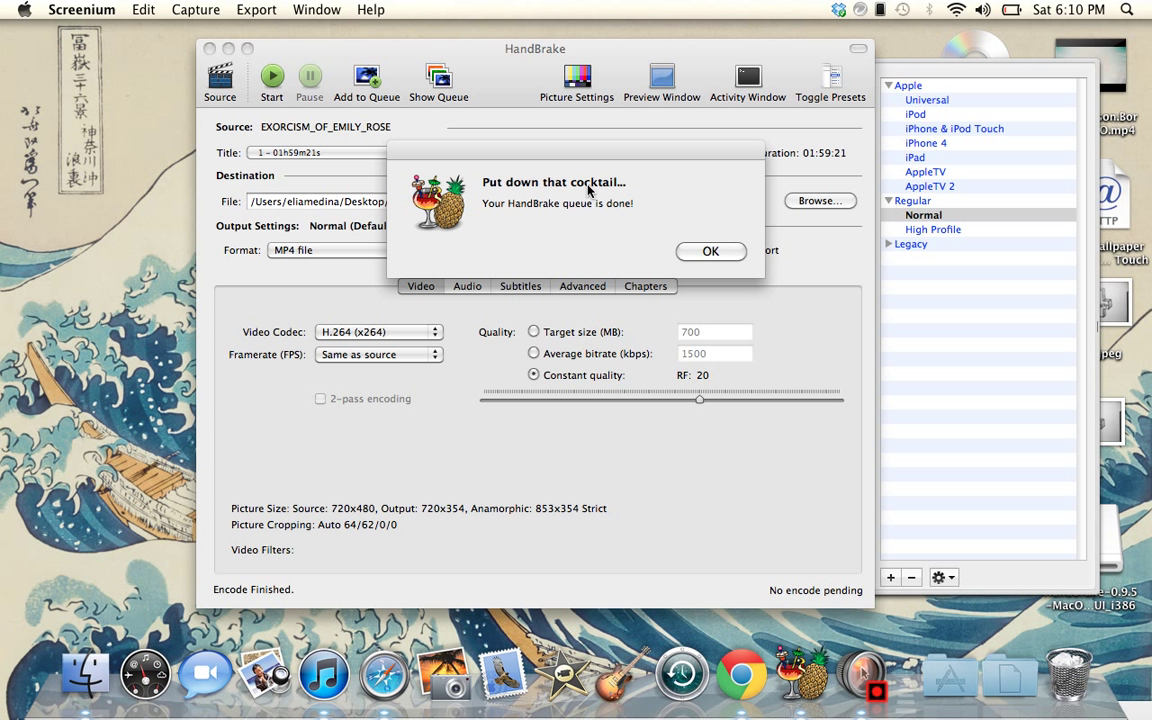
Dismiss the queue-finished alert, close HandBrake, and select EXORCISM_OF_EMILY_ROSE.m4v on the desktop
{"action": "left_click", "coordinate": [700, 252]}
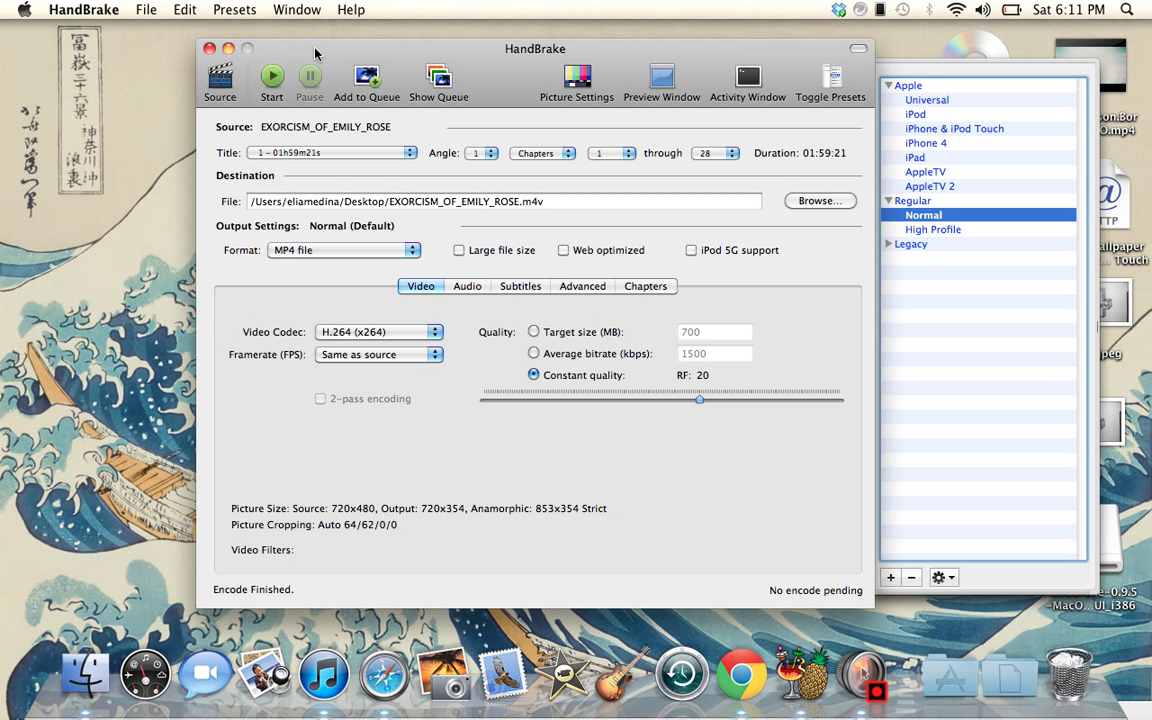
{"action": "left_click", "coordinate": [226, 88]}
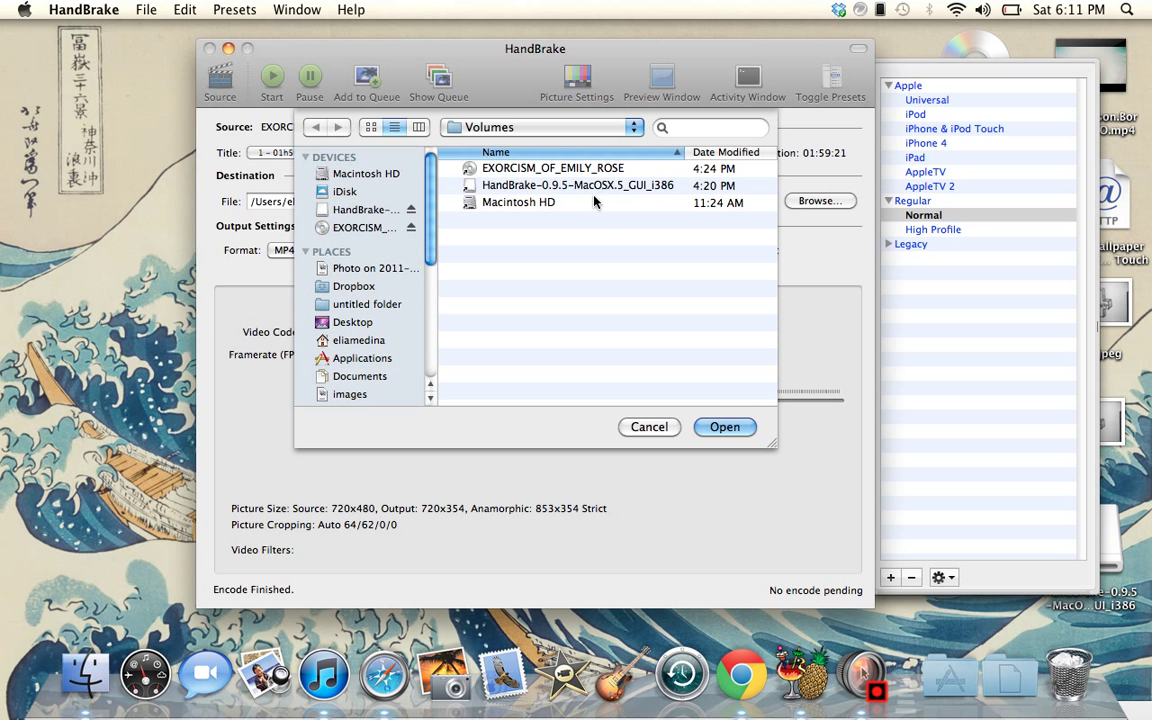
{"action": "left_click", "coordinate": [662, 427]}
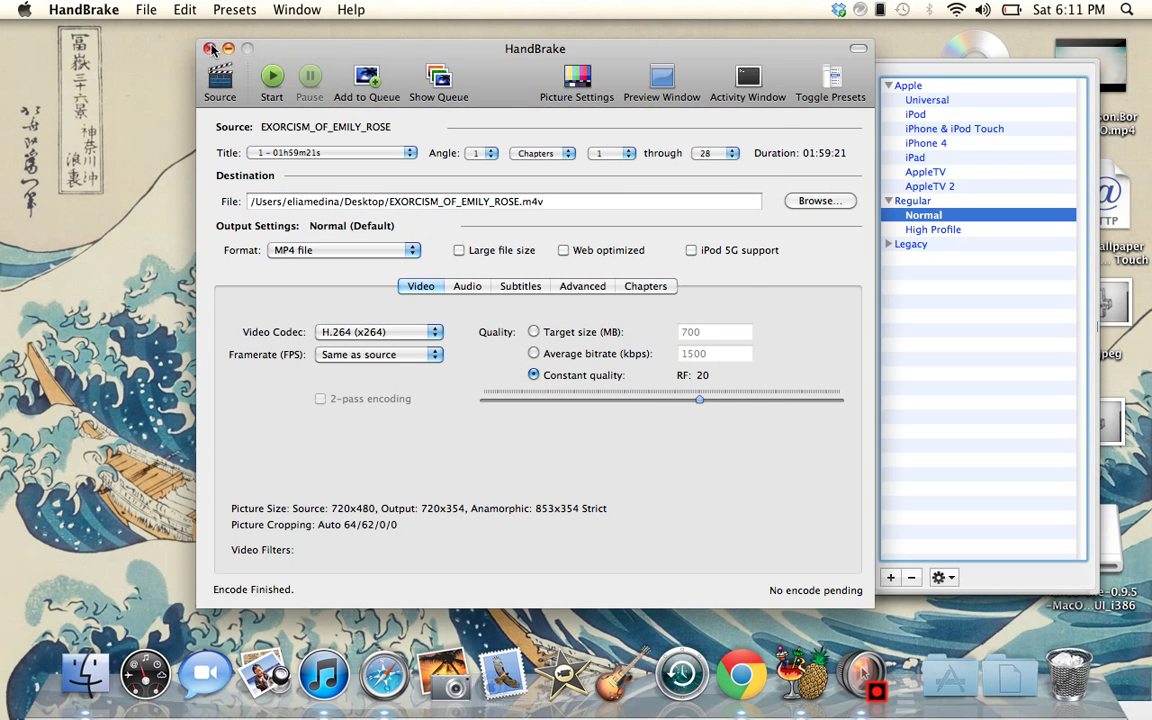
{"action": "left_click", "coordinate": [209, 48]}
{"action": "left_click", "coordinate": [940, 188]}
Move EXORCISM_OF_EMILY_ROSE.m4v from the right-hand column to mid-desktop, briefly bringing iTunes forward
{"action": "left_click_drag", "start_coordinate": [940, 188], "coordinate": [537, 70]}
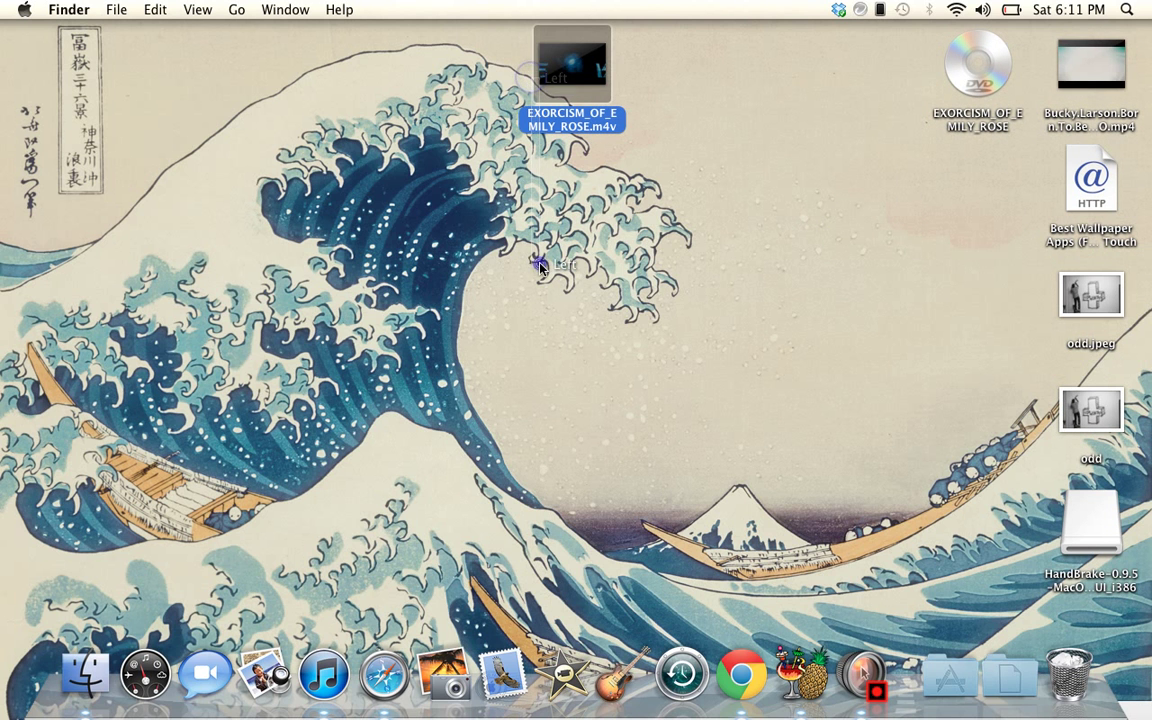
{"action": "left_click", "coordinate": [323, 686]}
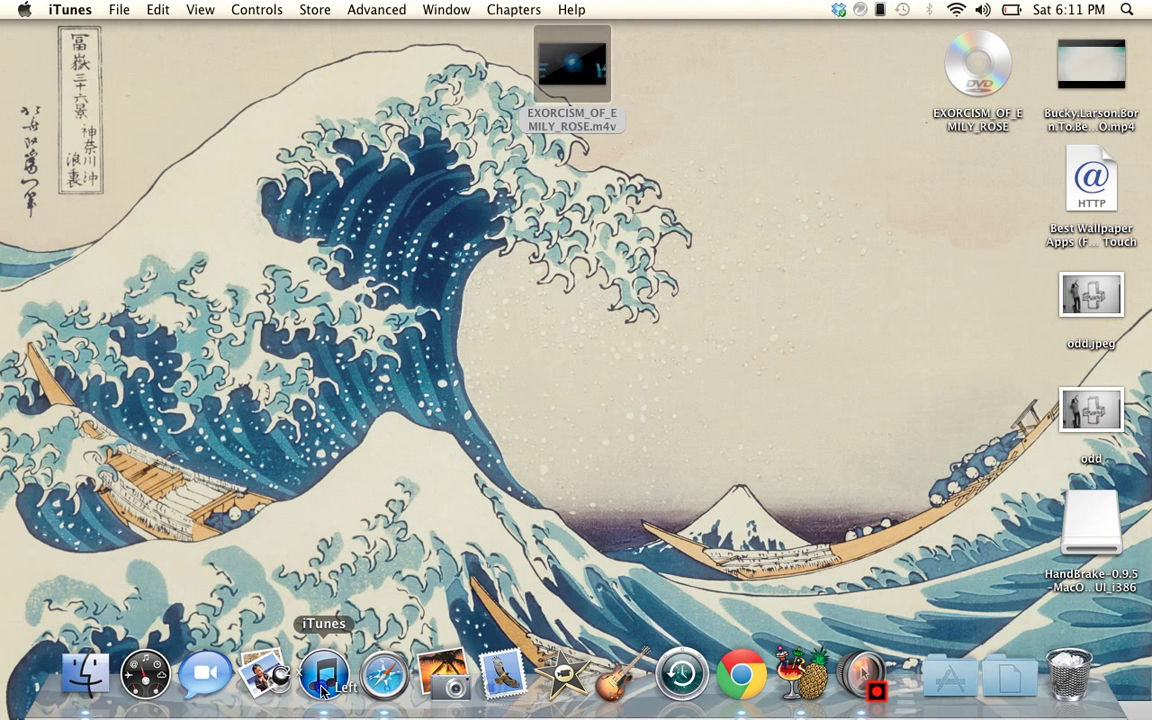
{"action": "left_click_drag", "start_coordinate": [562, 62], "coordinate": [786, 262]}
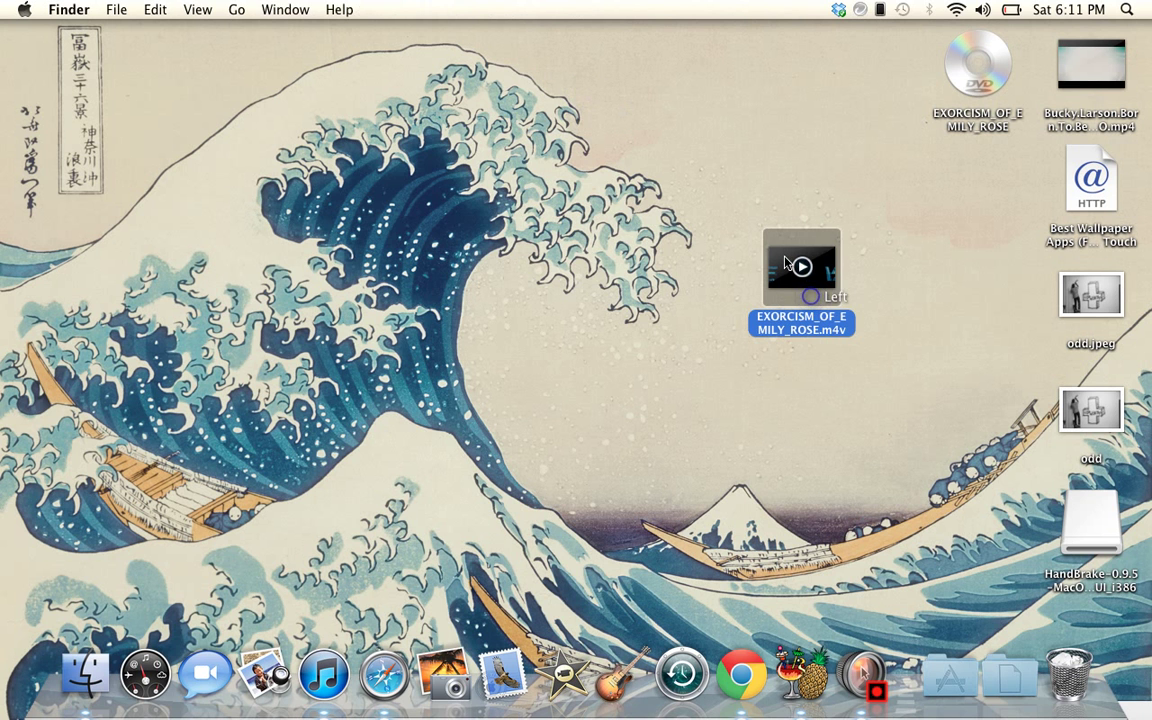